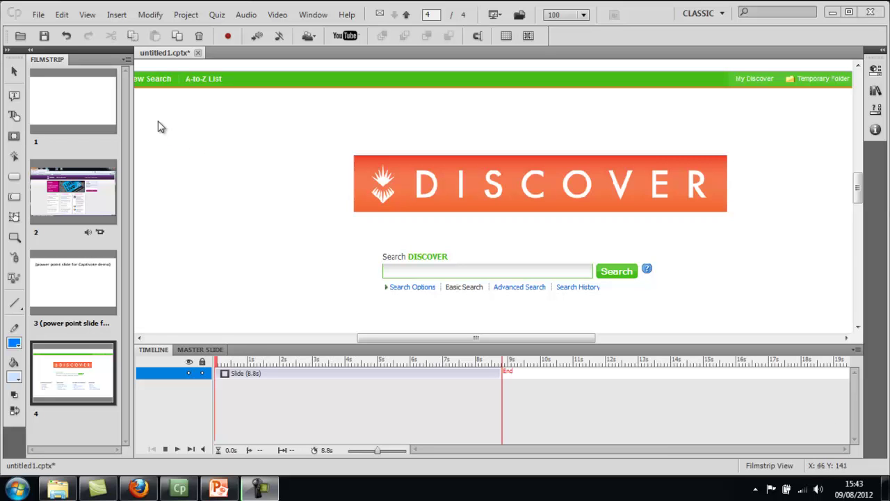
Insert a text caption on slide 4 reading "Use your mouse to hover over links to explore the different features of the Discover home page..."
{"action": "left_click", "coordinate": [115, 14]}
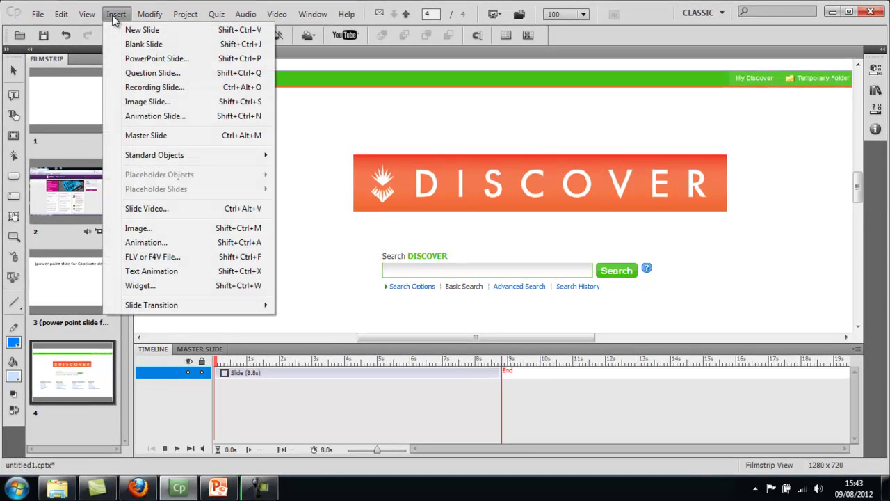
{"action": "mouse_move", "coordinate": [150, 156]}
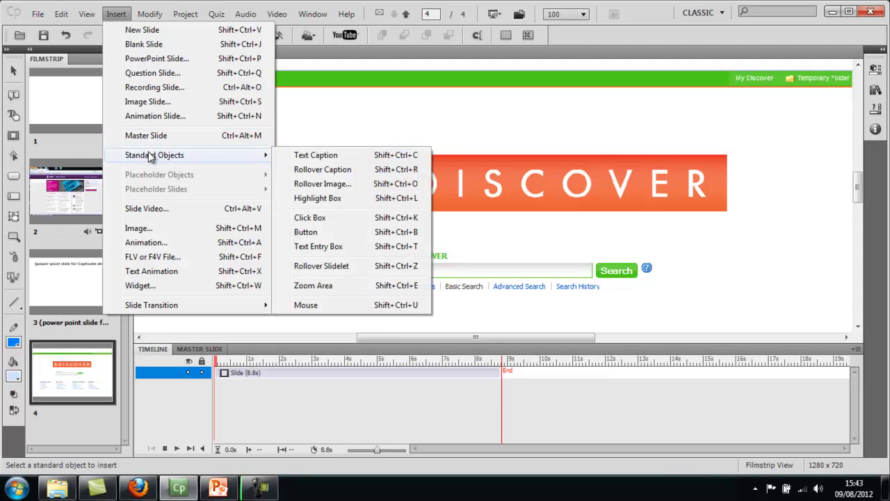
{"action": "mouse_move", "coordinate": [270, 160]}
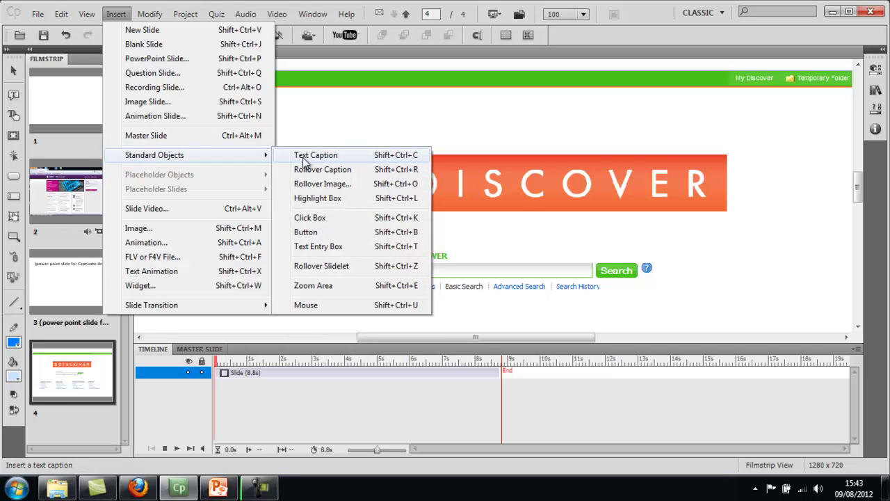
{"action": "left_click", "coordinate": [304, 157]}
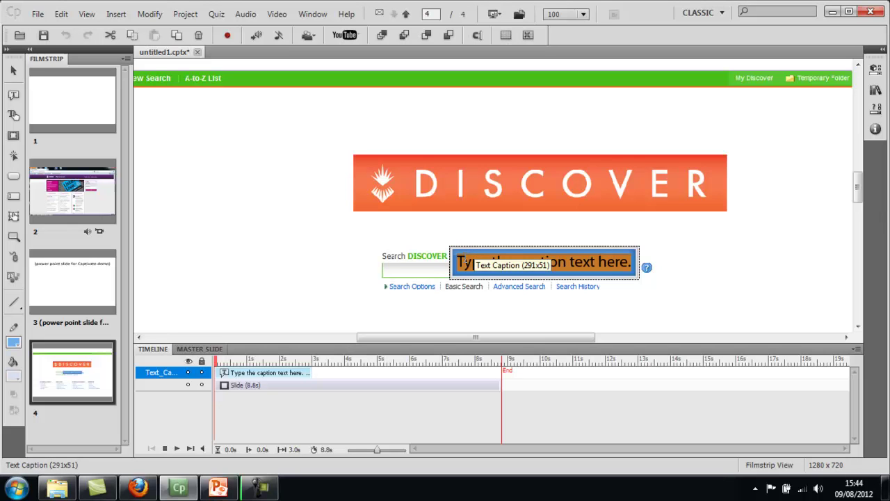
{"action": "type", "text": "Use your mouse to hover over links to explore the different features of  the Discover home page..."}
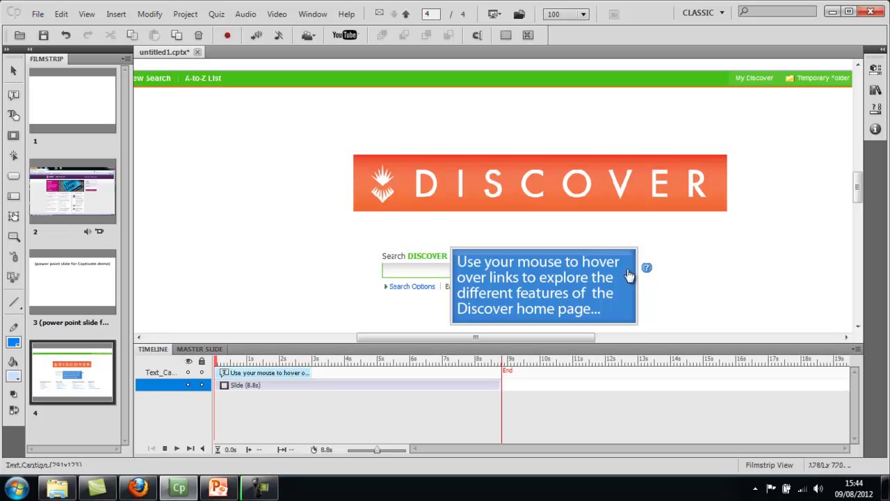
Move the text caption to the slide's upper-left area under the green bar and resize it to about 533 x 81
{"action": "left_click_drag", "start_coordinate": [598, 262], "coordinate": [283, 112]}
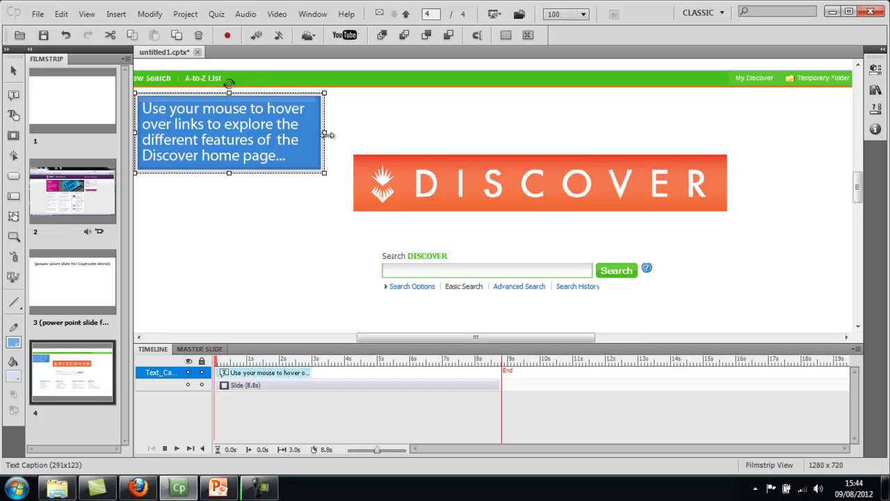
{"action": "left_click_drag", "start_coordinate": [327, 134], "coordinate": [480, 119]}
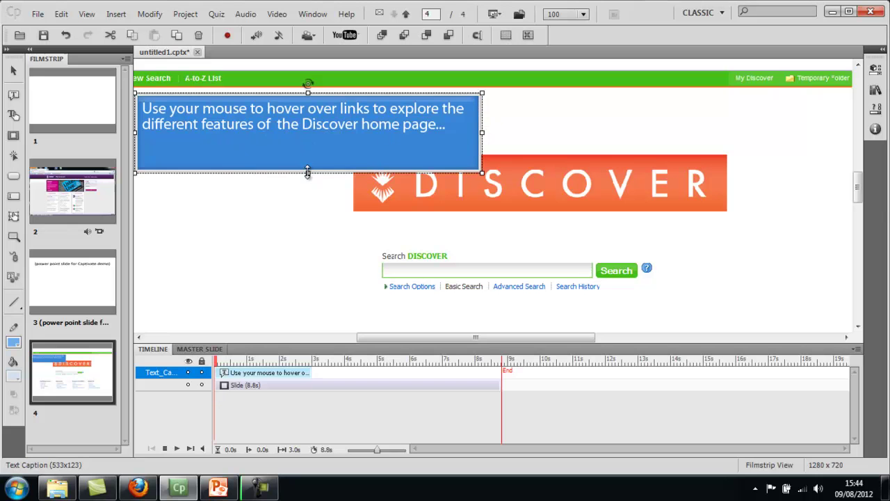
{"action": "left_click_drag", "start_coordinate": [307, 172], "coordinate": [298, 145]}
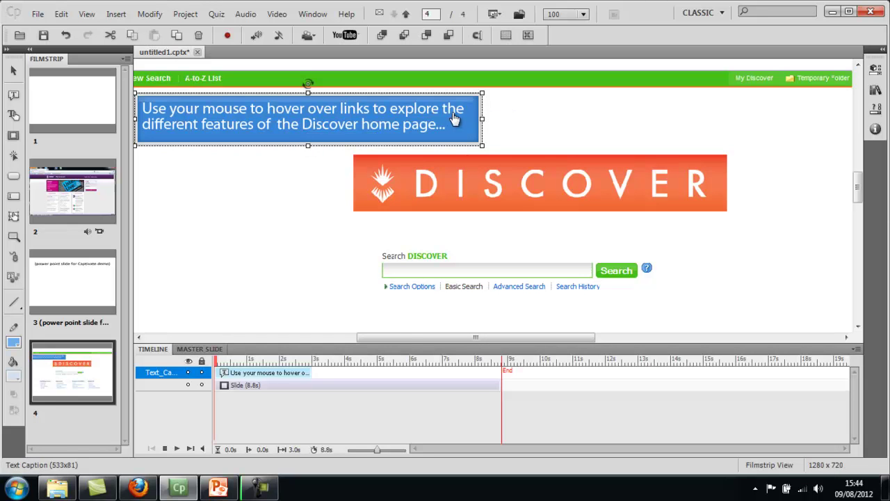
{"action": "mouse_move", "coordinate": [398, 338]}
{"action": "left_mouse_down"}
{"action": "mouse_move", "coordinate": [377, 341]}
{"action": "mouse_move", "coordinate": [398, 337]}
{"action": "left_mouse_up"}
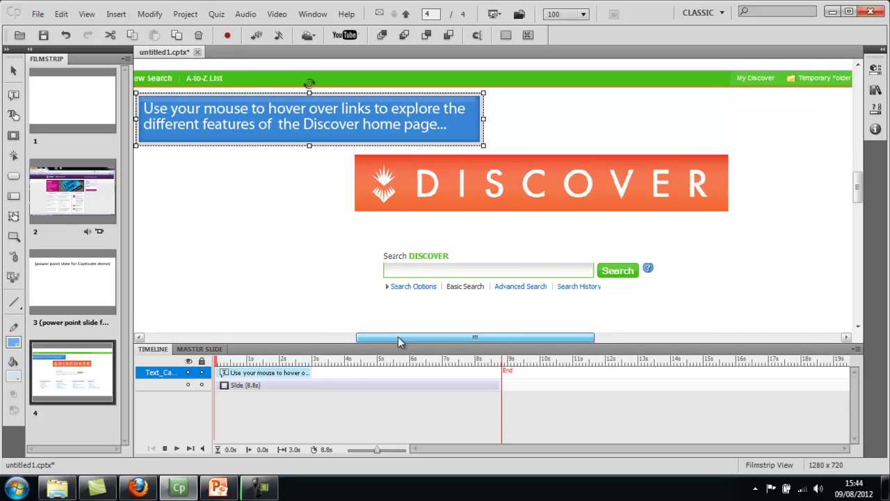
Set the text caption's type to HaloBlue and its text colour to dark teal
{"action": "left_click", "coordinate": [881, 52]}
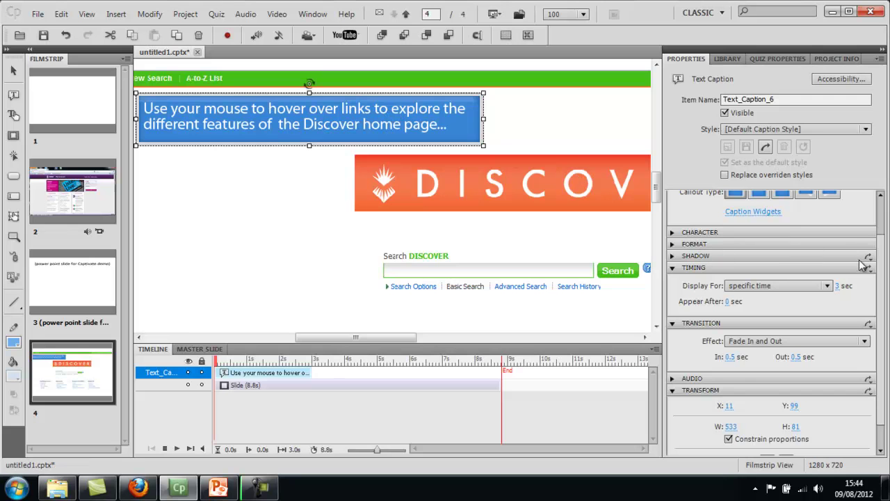
{"action": "scroll", "coordinate": [880, 273], "scroll_direction": "up", "scroll_amount": 3}
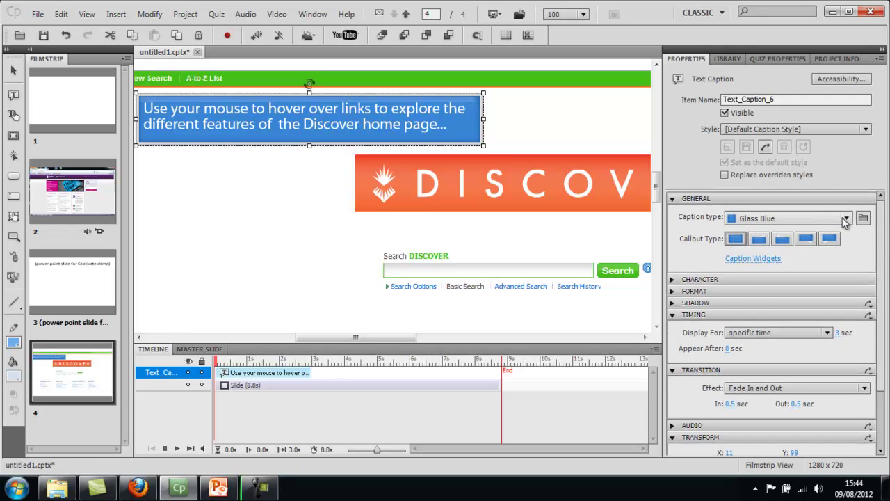
{"action": "left_click", "coordinate": [847, 219]}
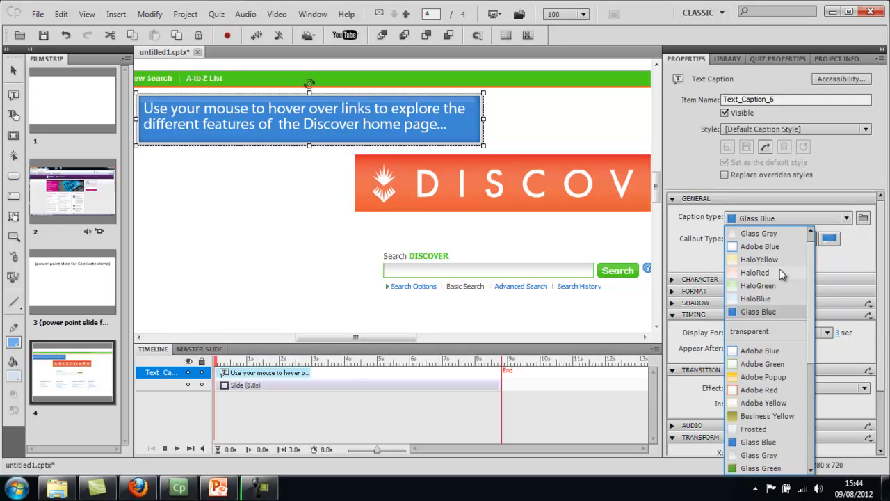
{"action": "left_click", "coordinate": [762, 299]}
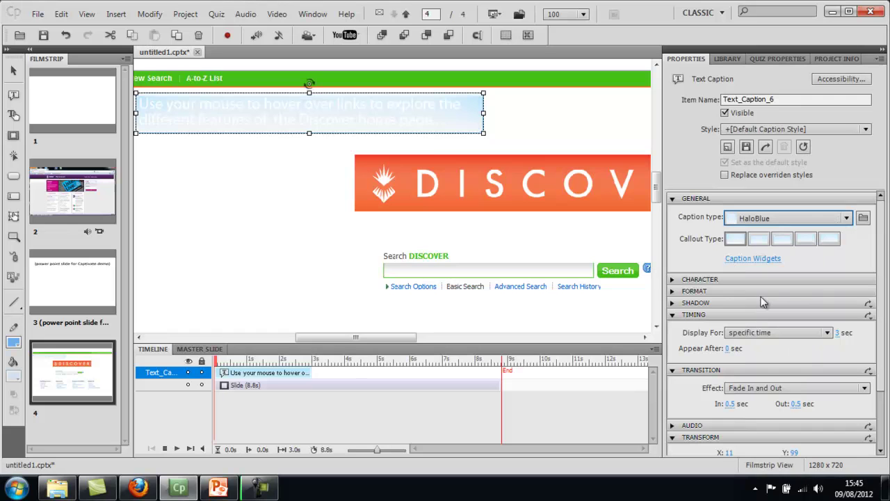
{"action": "left_click", "coordinate": [673, 280]}
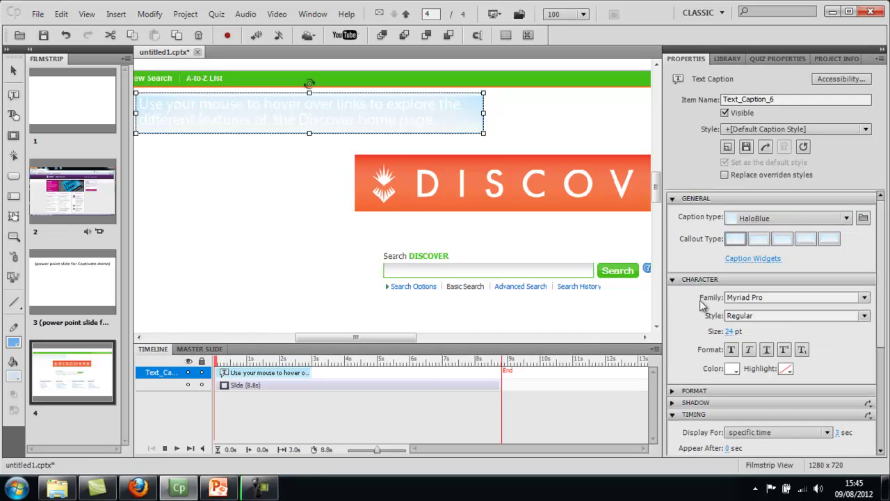
{"action": "left_click", "coordinate": [734, 369]}
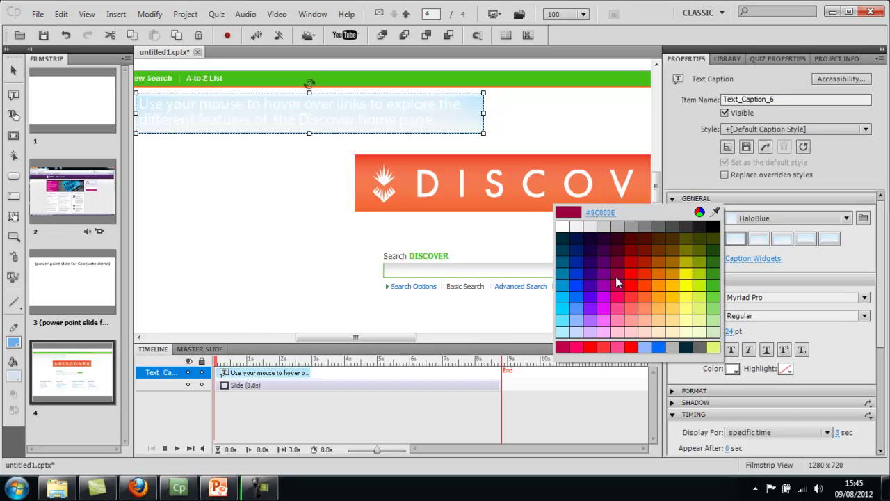
{"action": "left_click", "coordinate": [685, 350]}
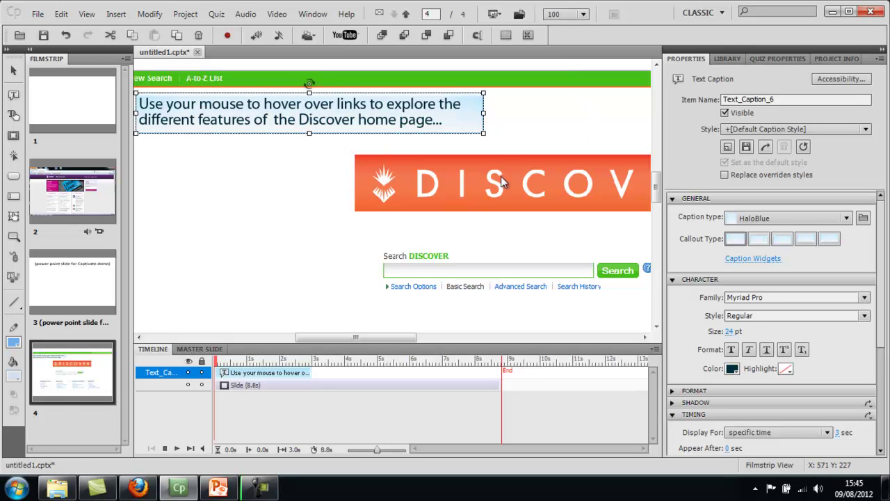
Check the text caption's display duration options and keep specific time selected
{"action": "left_click", "coordinate": [672, 199]}
{"action": "left_click", "coordinate": [673, 211]}
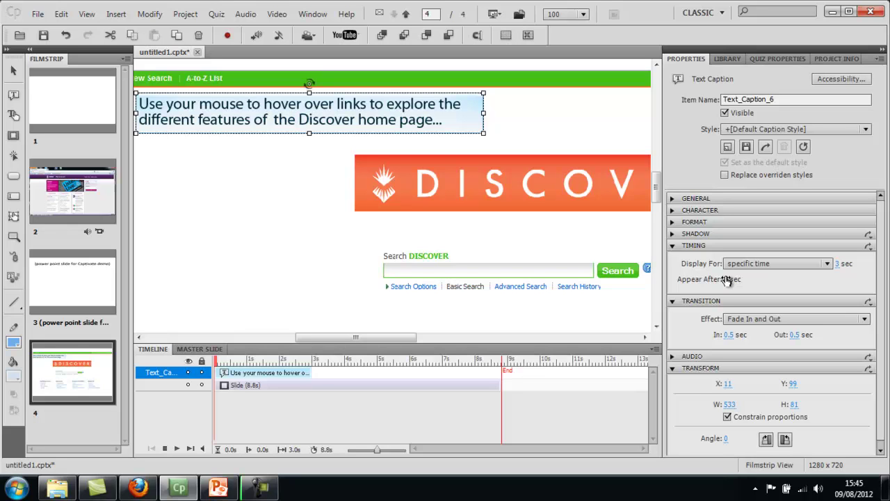
{"action": "left_click", "coordinate": [828, 264]}
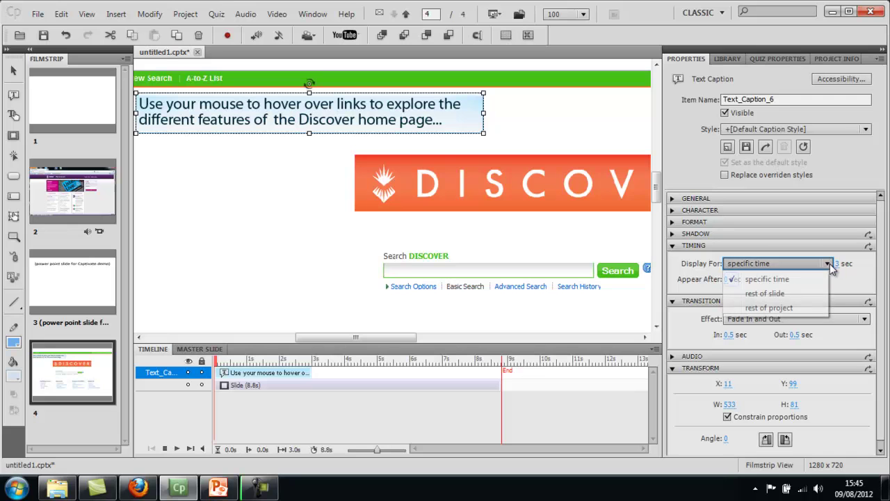
{"action": "left_click", "coordinate": [784, 280]}
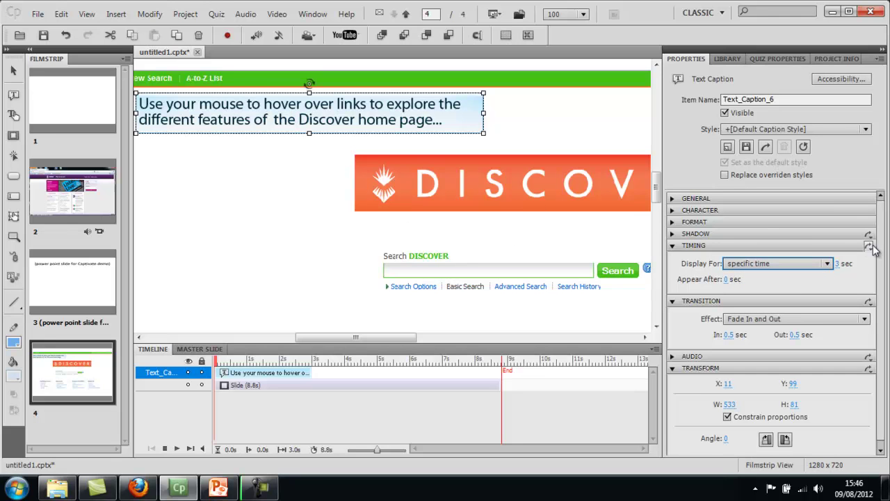
{"action": "mouse_move", "coordinate": [880, 256]}
{"action": "left_mouse_down"}
{"action": "mouse_move", "coordinate": [879, 274]}
{"action": "mouse_move", "coordinate": [879, 264]}
{"action": "left_mouse_up"}
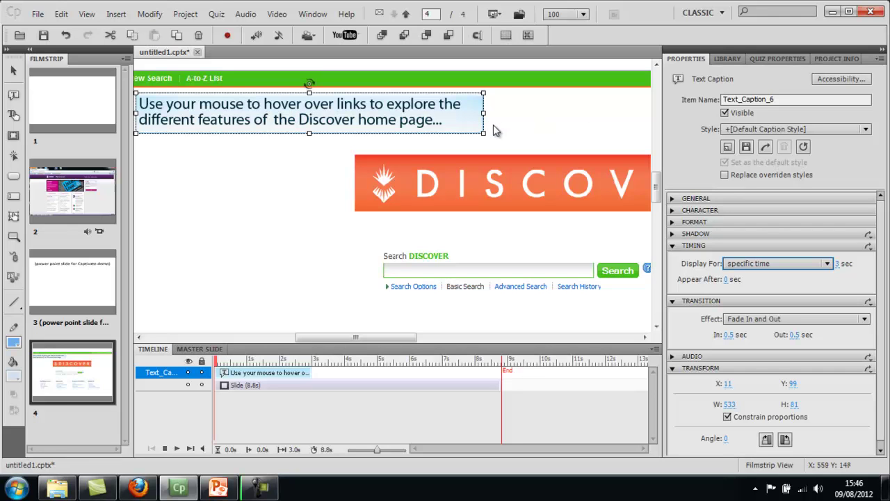
Play slide 4 on the timeline to preview how the text caption appears and fades
{"action": "left_click", "coordinate": [276, 158]}
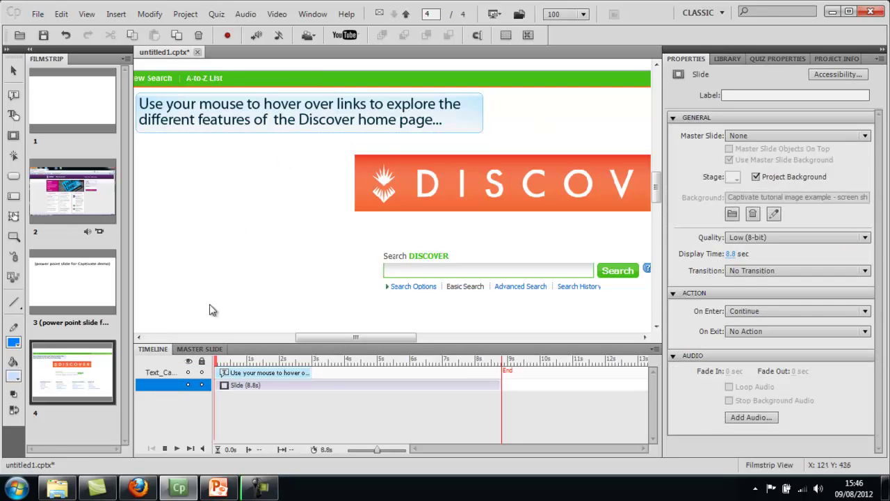
{"action": "left_click", "coordinate": [178, 449]}
{"action": "left_click", "coordinate": [178, 449]}
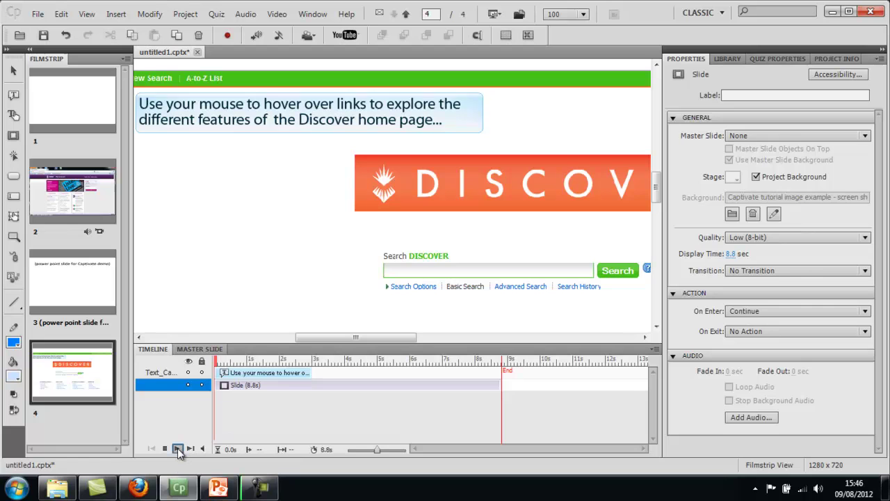
{"action": "left_click", "coordinate": [177, 448]}
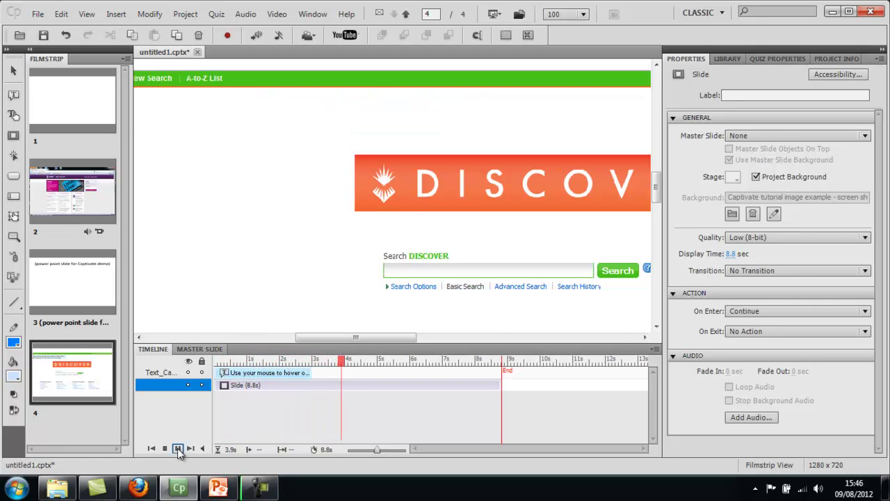
{"action": "left_click", "coordinate": [178, 447]}
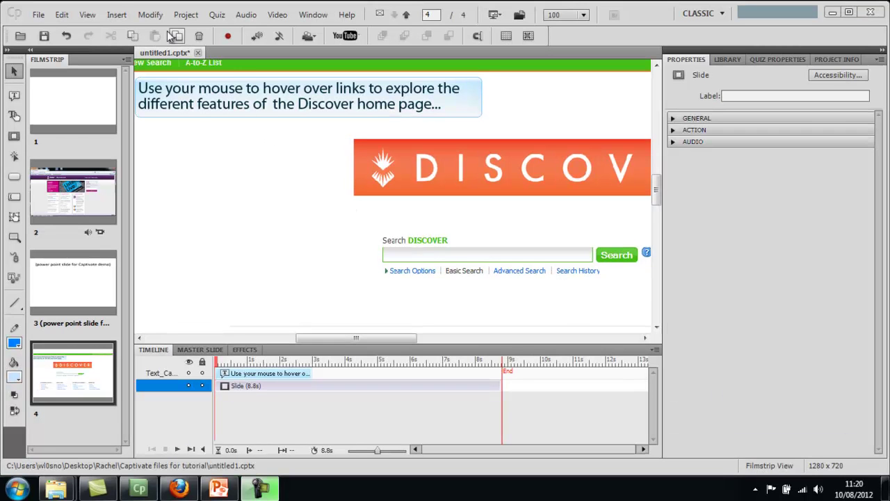
Insert a rollover caption on slide 4
{"action": "left_click", "coordinate": [116, 14]}
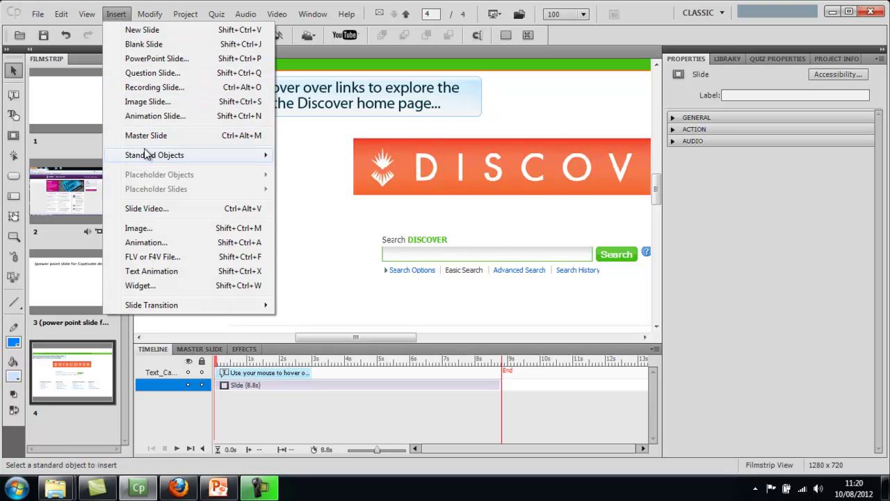
{"action": "mouse_move", "coordinate": [146, 153]}
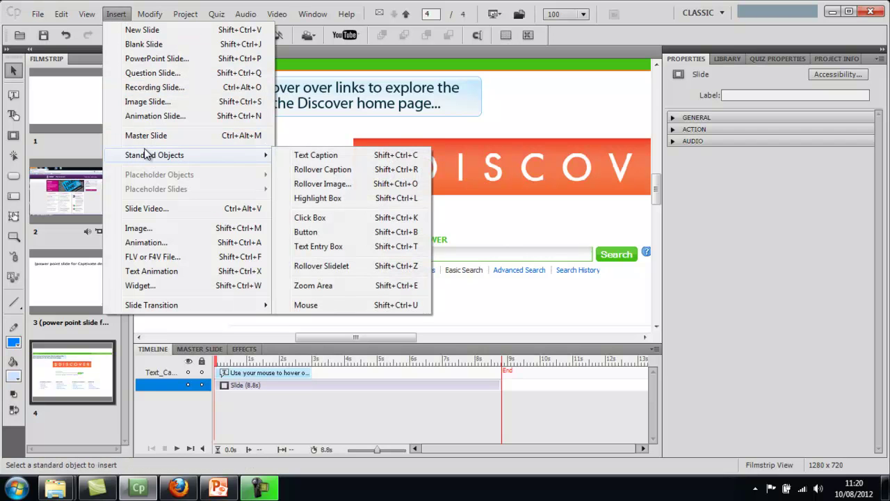
{"action": "left_click", "coordinate": [322, 170]}
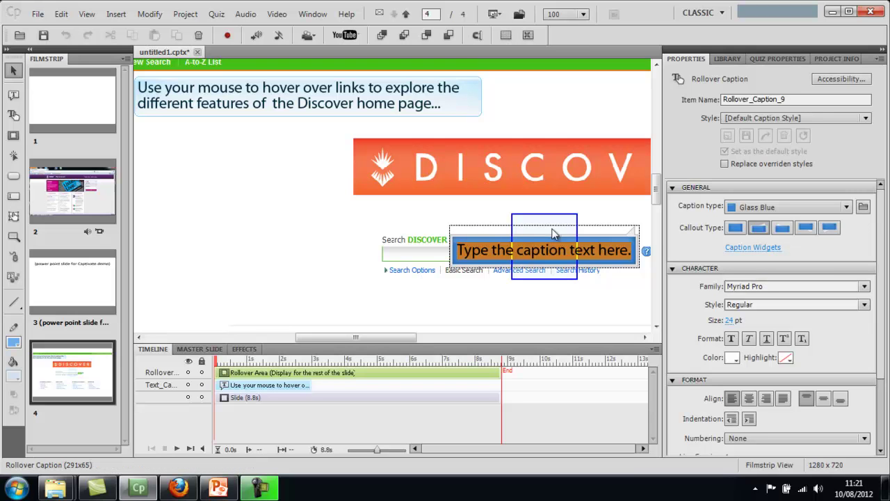
Place the rollover caption below and left of the Discover search box, and fit its rollover area exactly over the search box
{"action": "left_click", "coordinate": [608, 221]}
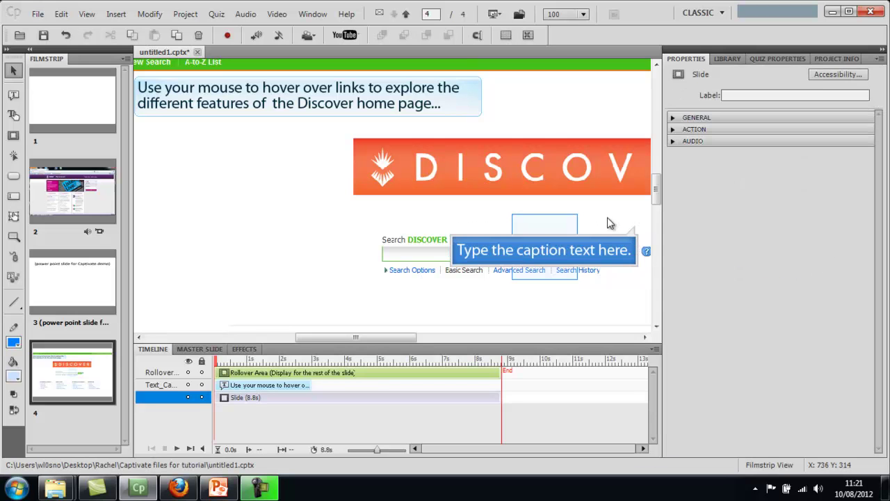
{"action": "left_click", "coordinate": [606, 236]}
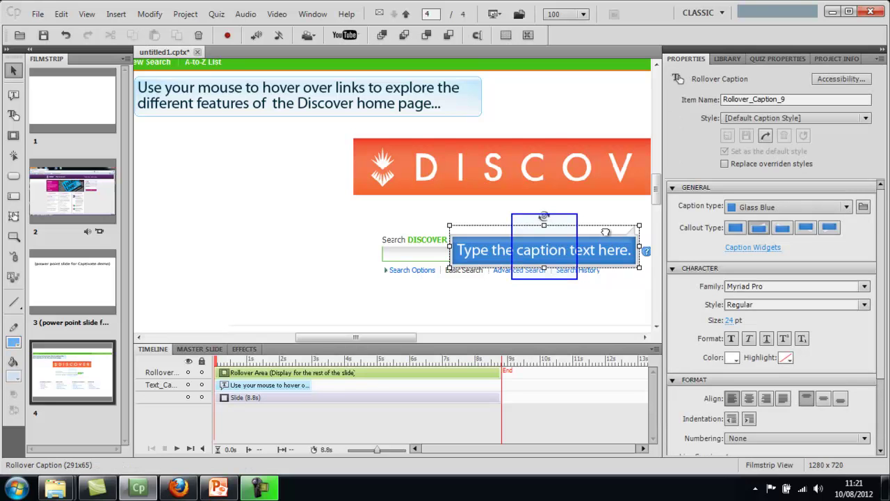
{"action": "left_click_drag", "start_coordinate": [606, 231], "coordinate": [354, 271]}
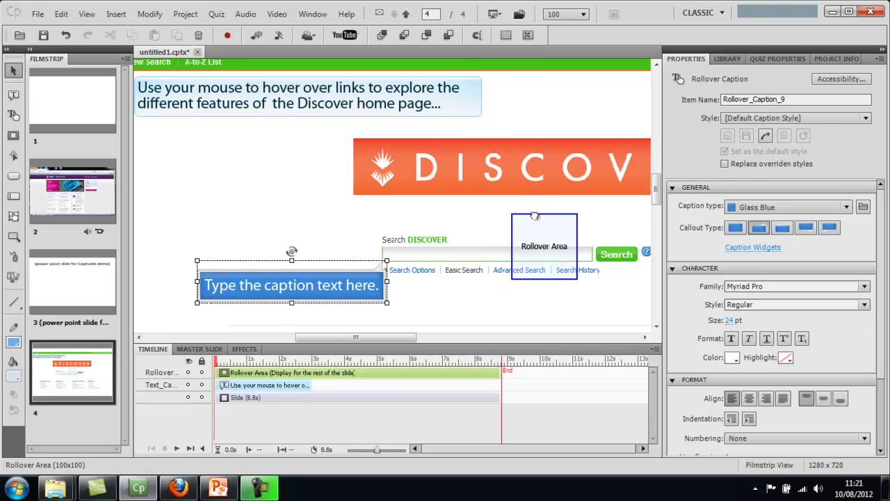
{"action": "left_click_drag", "start_coordinate": [534, 217], "coordinate": [414, 249]}
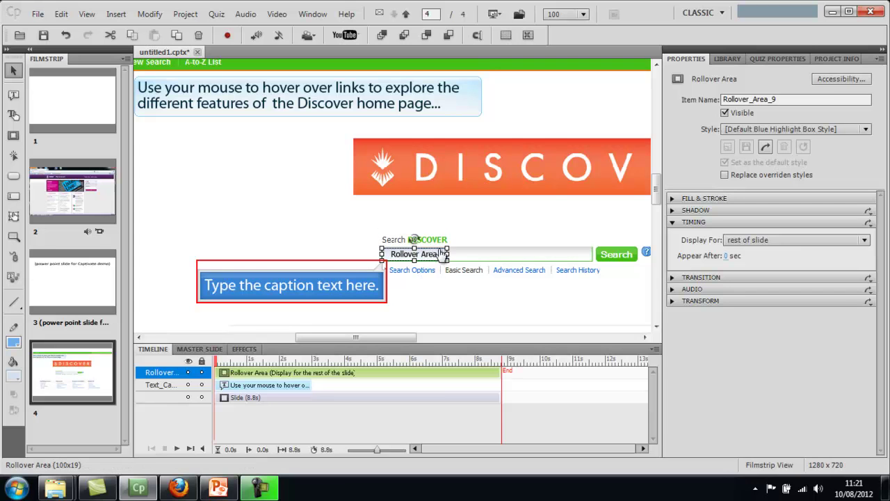
{"action": "left_click_drag", "start_coordinate": [447, 253], "coordinate": [593, 246]}
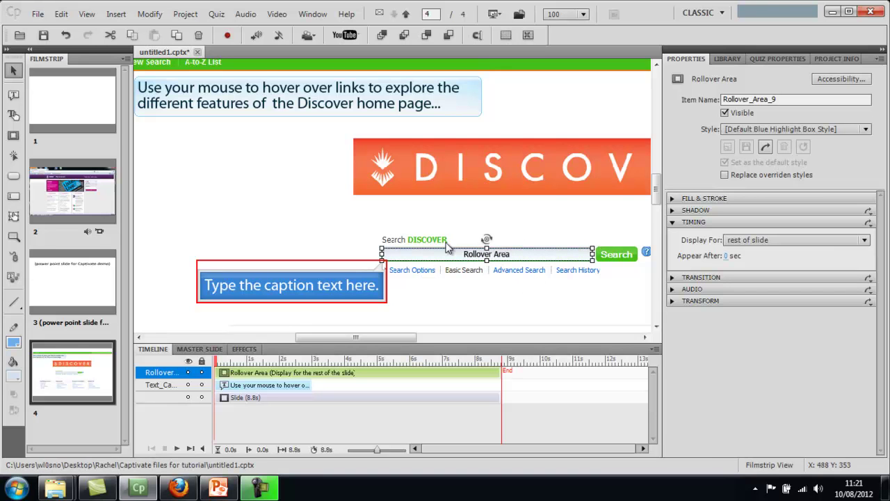
Replace the rollover caption's placeholder text with "Enter keywords to discover journals, books and more..."
{"action": "left_click", "coordinate": [366, 293]}
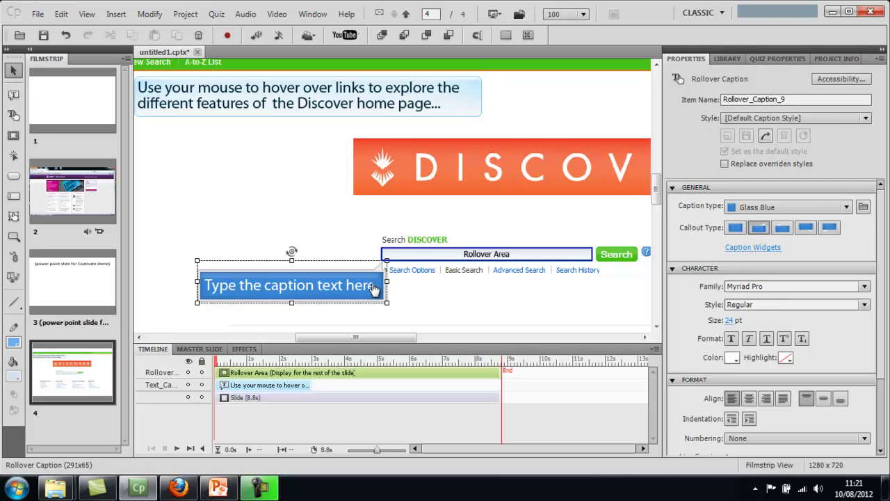
{"action": "double_click", "coordinate": [372, 284]}
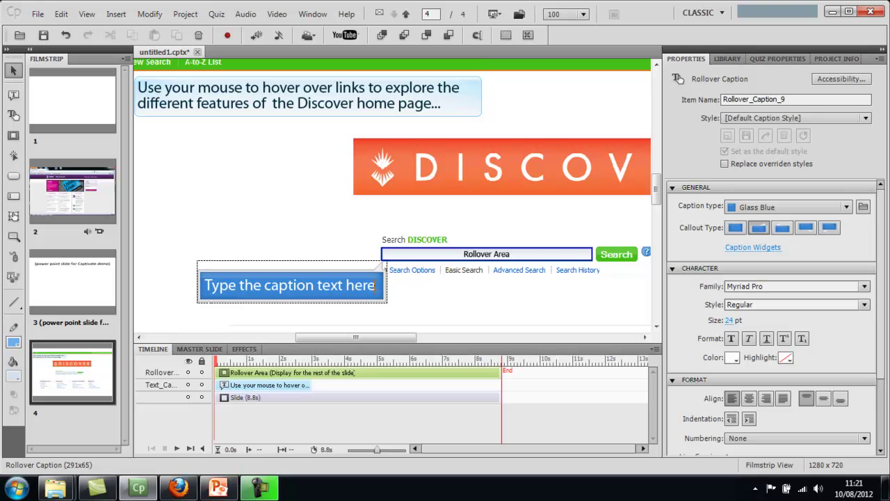
{"action": "key", "text": "BackSpace"}
{"action": "key", "text": "BackSpace"}
{"action": "key", "text": "BackSpace"}
{"action": "key", "text": "BackSpace"}
{"action": "key", "text": "BackSpace"}
{"action": "key", "text": "BackSpace"}
{"action": "key", "text": "BackSpace"}
{"action": "key", "text": "BackSpace"}
{"action": "key", "text": "BackSpace"}
{"action": "key", "text": "BackSpace"}
{"action": "key", "text": "BackSpace"}
{"action": "key", "text": "BackSpace"}
{"action": "key", "text": "BackSpace"}
{"action": "key", "text": "BackSpace"}
{"action": "key", "text": "BackSpace"}
{"action": "key", "text": "BackSpace"}
{"action": "key", "text": "BackSpace"}
{"action": "key", "text": "BackSpace"}
{"action": "key", "text": "BackSpace"}
{"action": "key", "text": "BackSpace"}
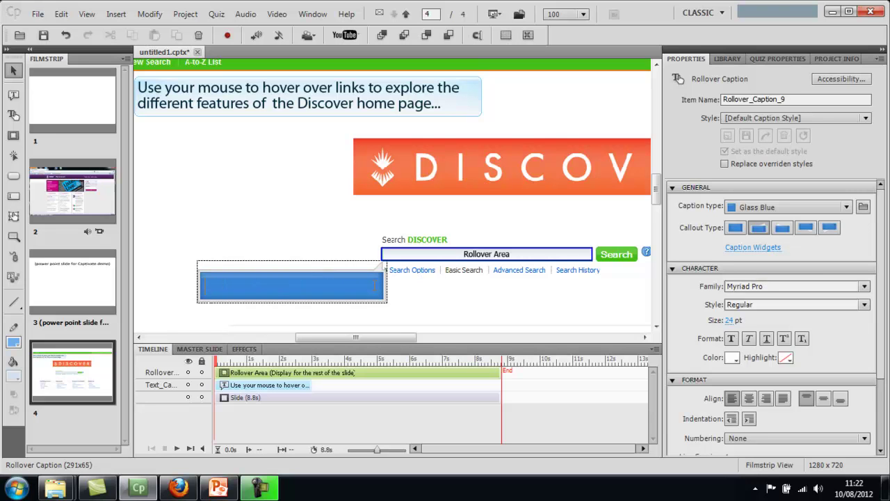
{"action": "type", "text": "Enter keywords to discover journals, books and more..."}
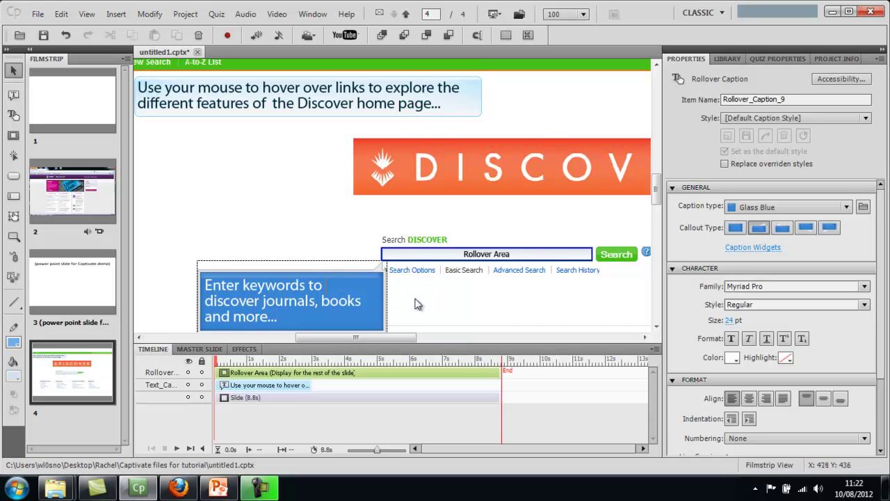
{"action": "left_click", "coordinate": [333, 248]}
Set the rollover caption's type to Adobe Blue and its text color to dark blue #002A3A
{"action": "left_click", "coordinate": [334, 282]}
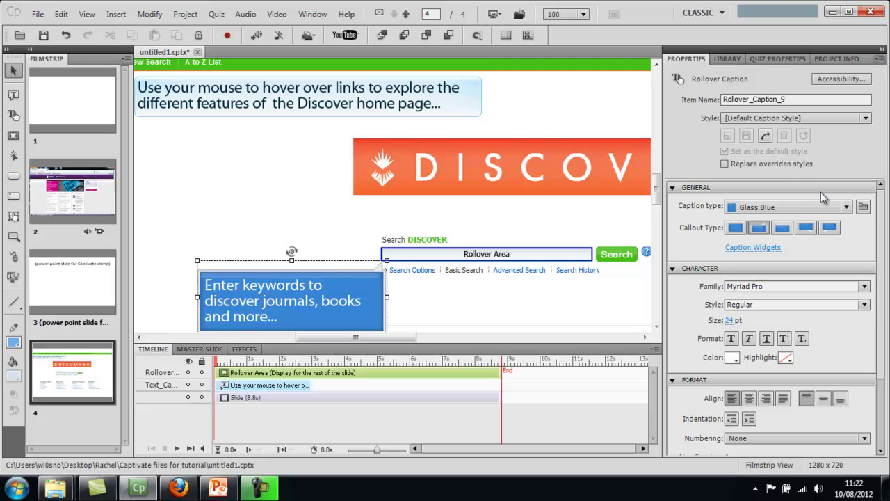
{"action": "left_click", "coordinate": [846, 207]}
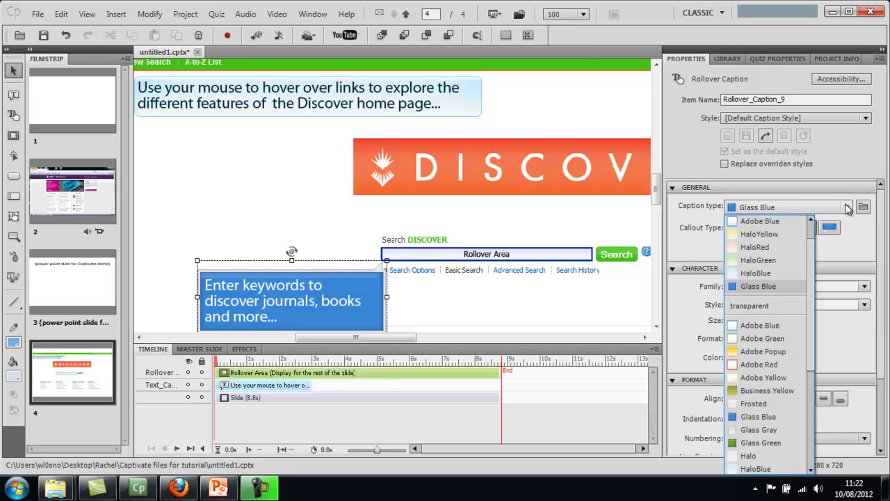
{"action": "left_click", "coordinate": [756, 221]}
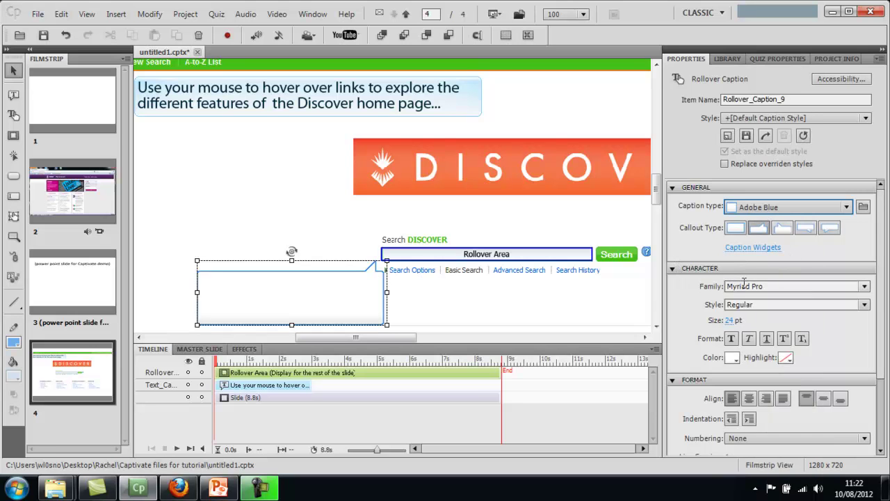
{"action": "left_click", "coordinate": [732, 358]}
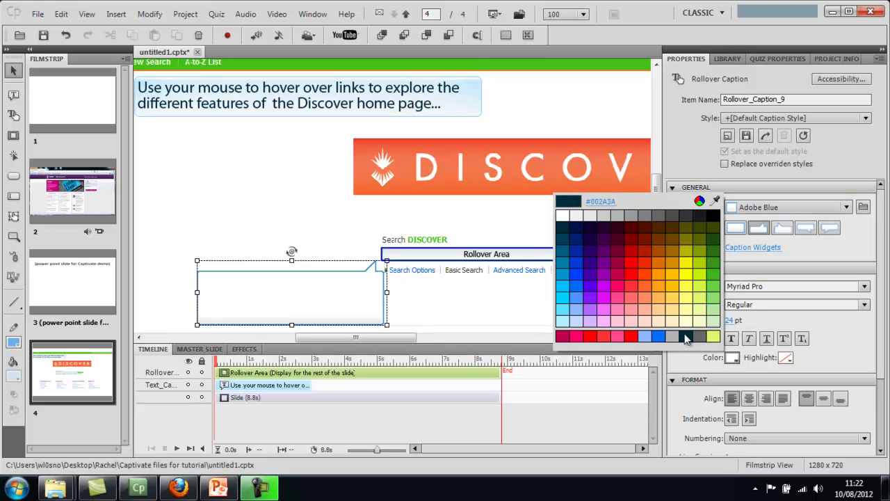
{"action": "left_click", "coordinate": [685, 337]}
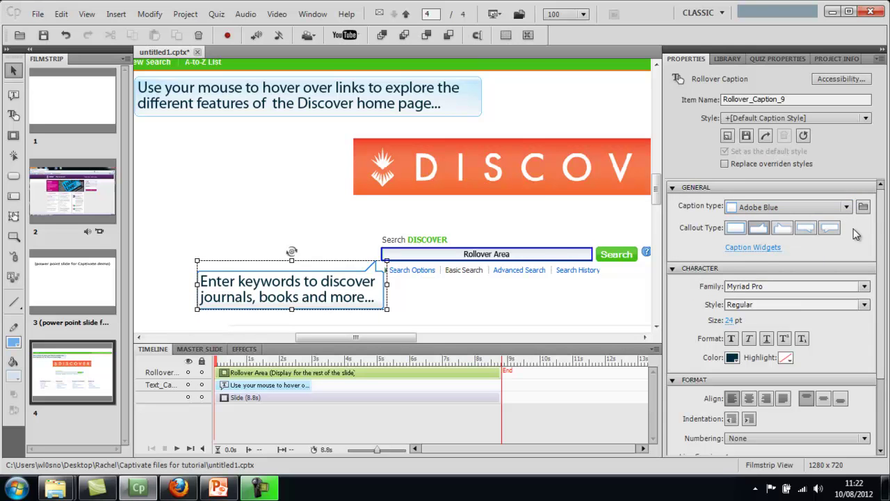
Review the rollover caption's format and transition settings
{"action": "left_click", "coordinate": [672, 188]}
{"action": "left_click", "coordinate": [672, 200]}
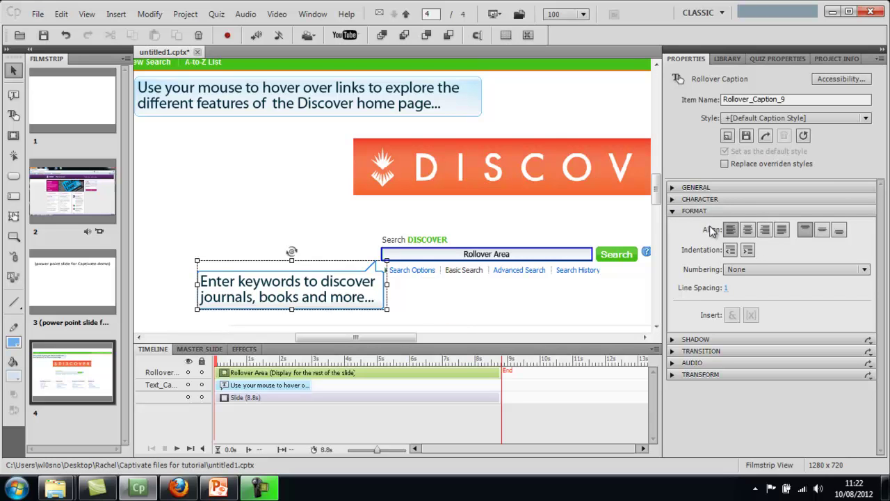
{"action": "left_click", "coordinate": [672, 211]}
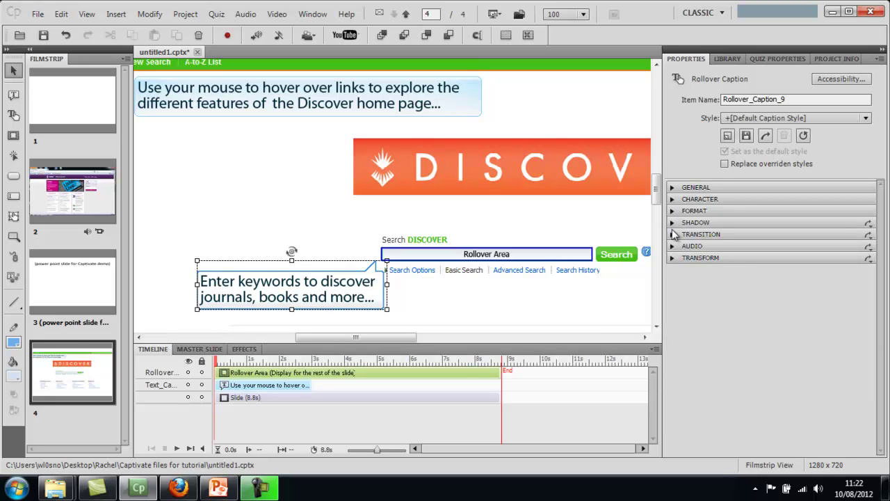
{"action": "left_click", "coordinate": [673, 235]}
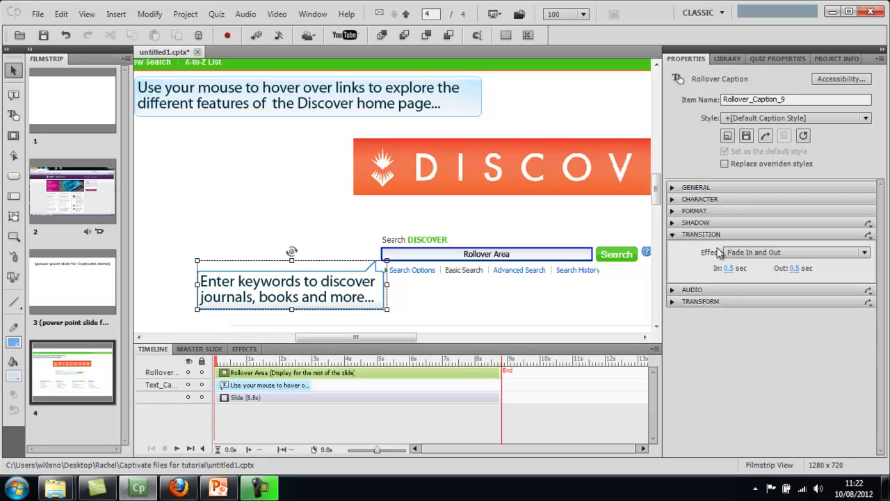
{"action": "left_click", "coordinate": [265, 209]}
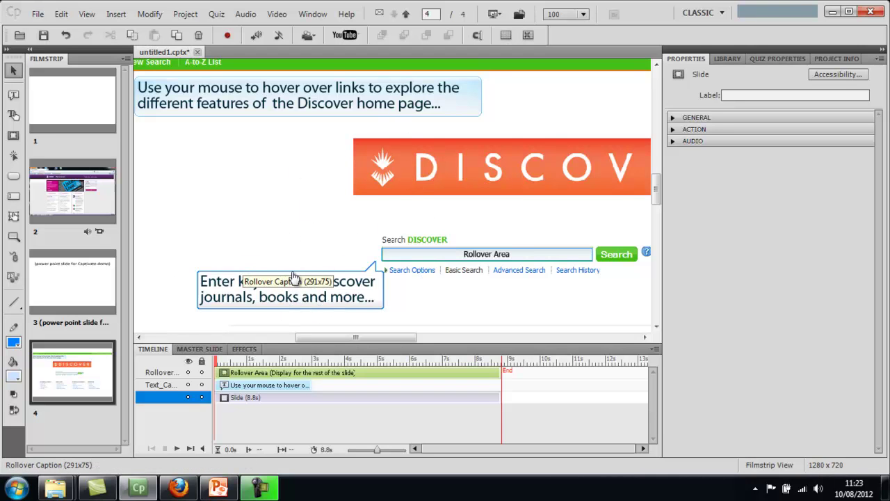
Check the display duration options of the search box's rollover area and keep rest of slide selected
{"action": "left_click", "coordinate": [398, 255]}
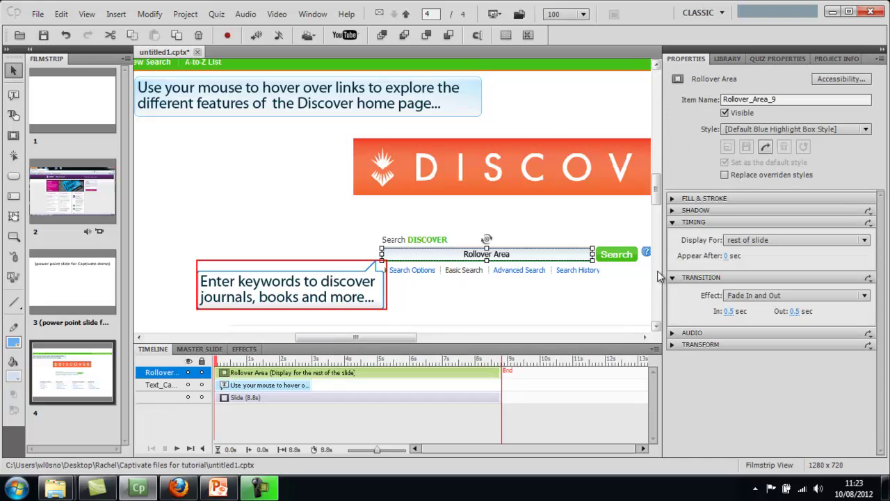
{"action": "left_click", "coordinate": [866, 297]}
{"action": "left_click", "coordinate": [866, 297]}
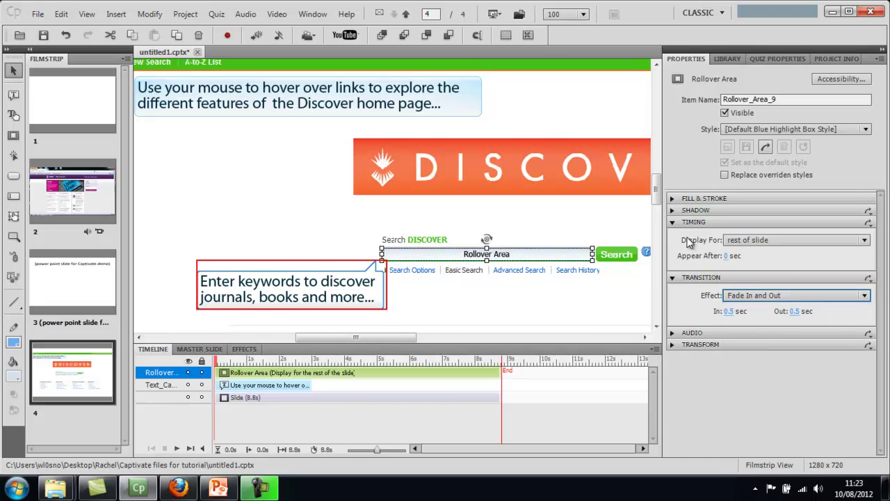
{"action": "left_click", "coordinate": [866, 240]}
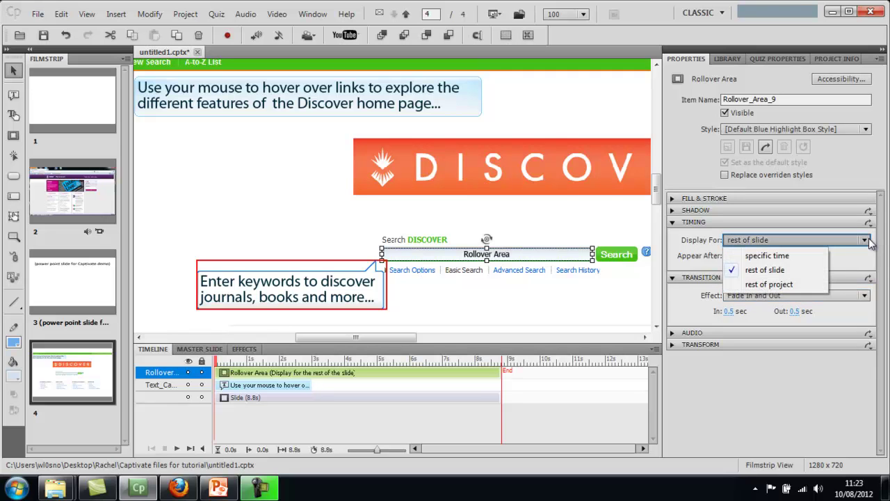
{"action": "left_click", "coordinate": [772, 272]}
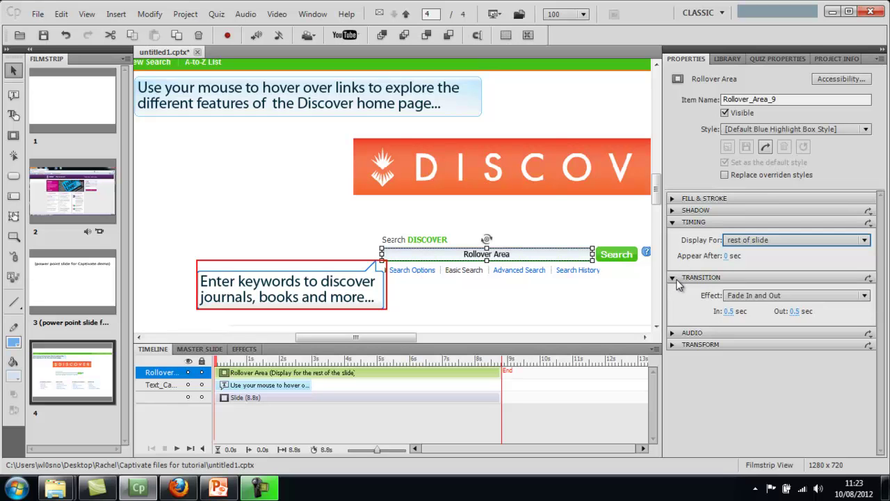
Review the rollover area's transition effects, audio and transform settings, keeping Fade In and Out
{"action": "left_click", "coordinate": [866, 297]}
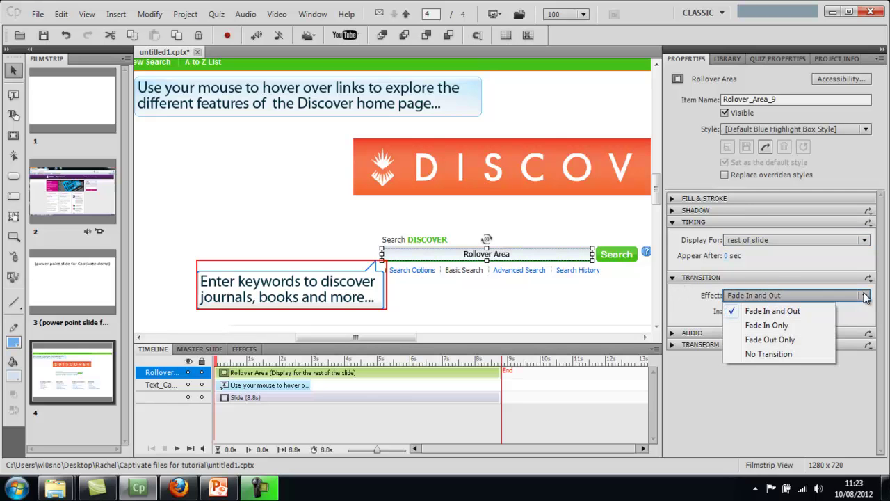
{"action": "left_click", "coordinate": [866, 297]}
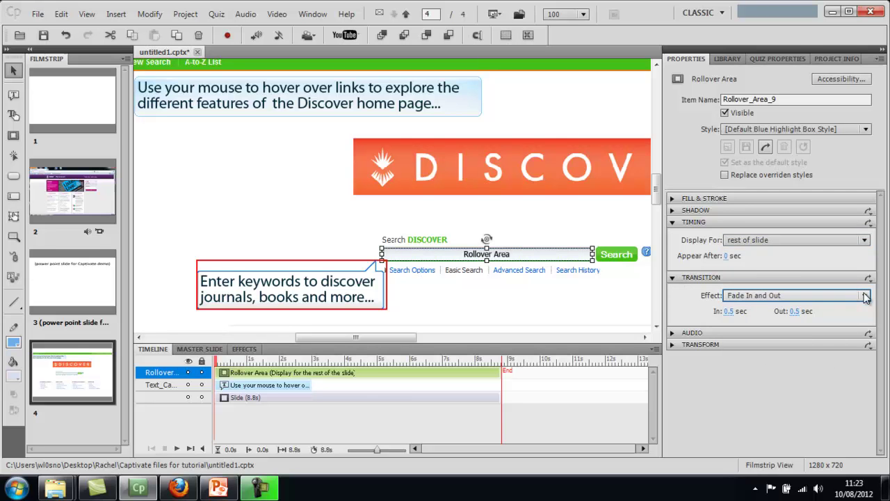
{"action": "left_click", "coordinate": [672, 278]}
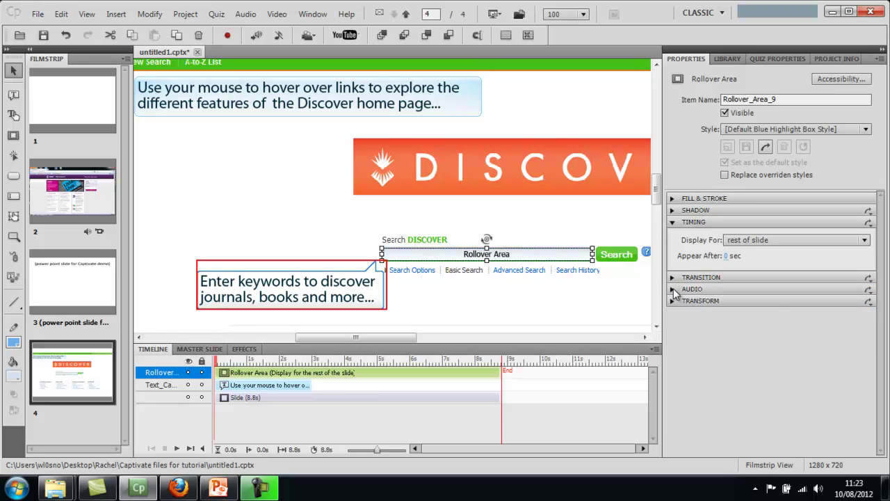
{"action": "left_click", "coordinate": [672, 289]}
{"action": "left_click", "coordinate": [672, 289]}
{"action": "left_click", "coordinate": [672, 301]}
{"action": "left_click", "coordinate": [673, 300]}
{"action": "left_click", "coordinate": [243, 212]}
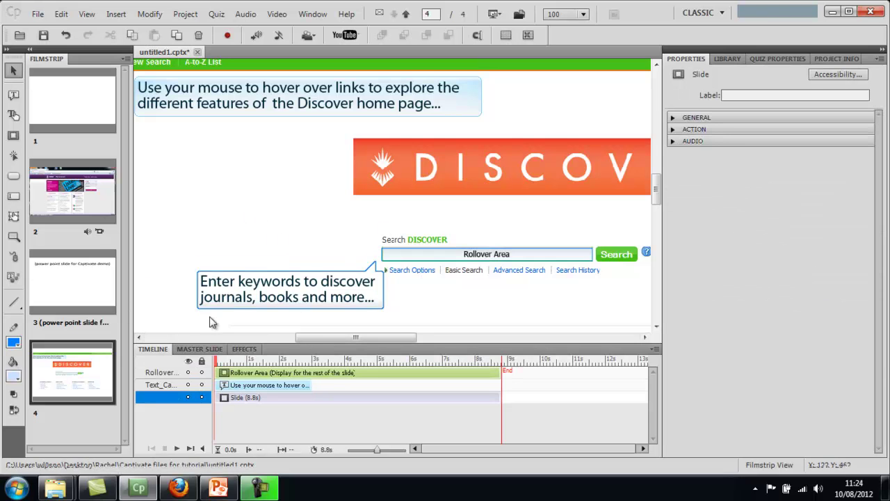
Play slide 4 on the timeline, and preview the project from this slide to test the rollover caption
{"action": "left_click", "coordinate": [178, 448]}
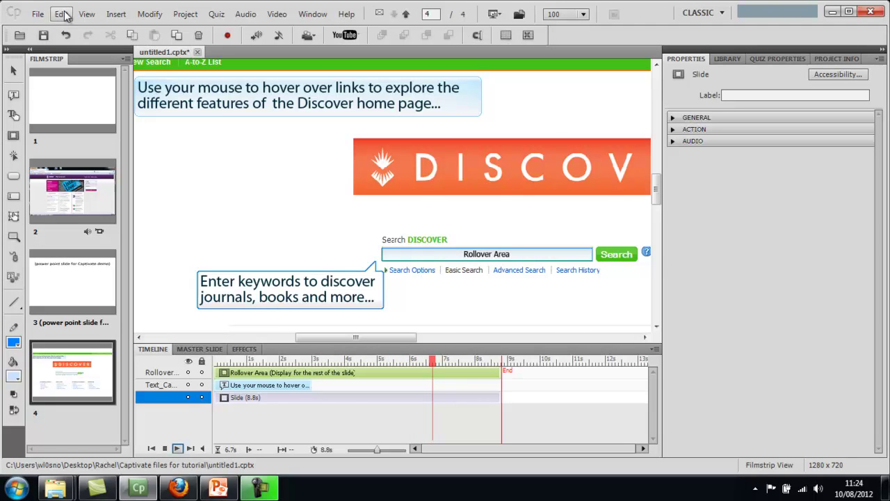
{"action": "left_click", "coordinate": [39, 14]}
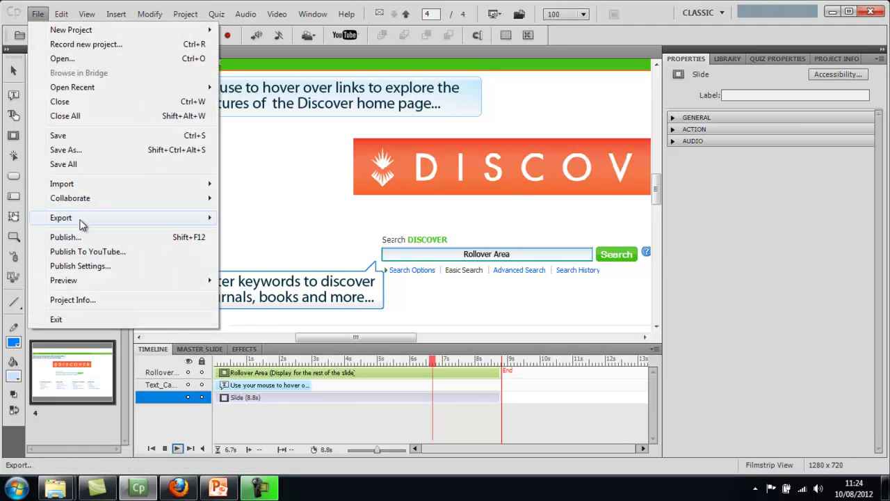
{"action": "mouse_move", "coordinate": [85, 282]}
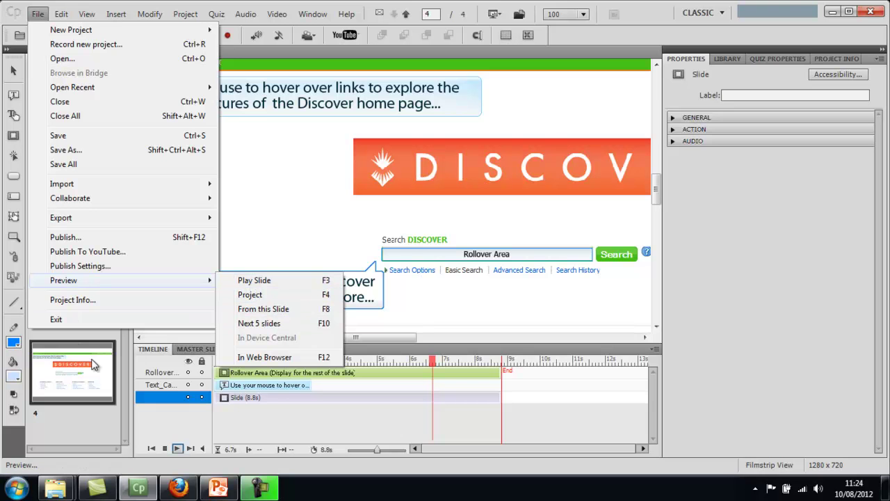
{"action": "left_click", "coordinate": [259, 309]}
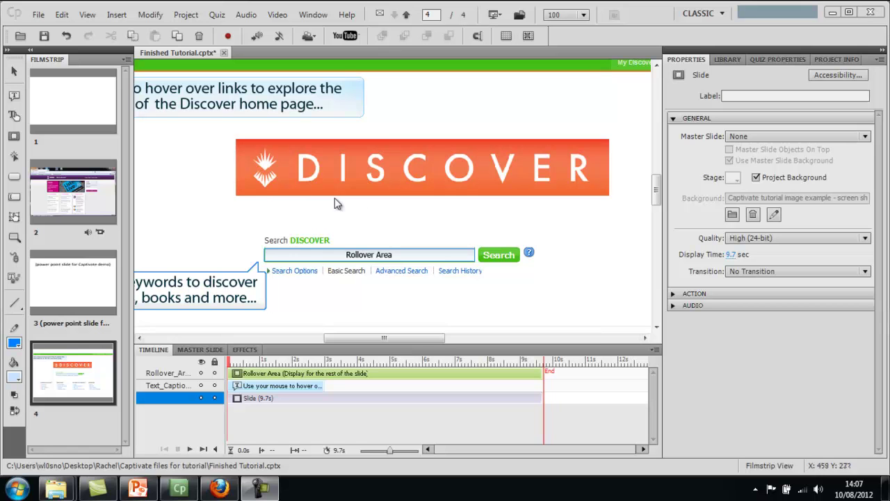
Insert a button on slide 4 and place it below and to the right of the green Search button
{"action": "left_click", "coordinate": [116, 15]}
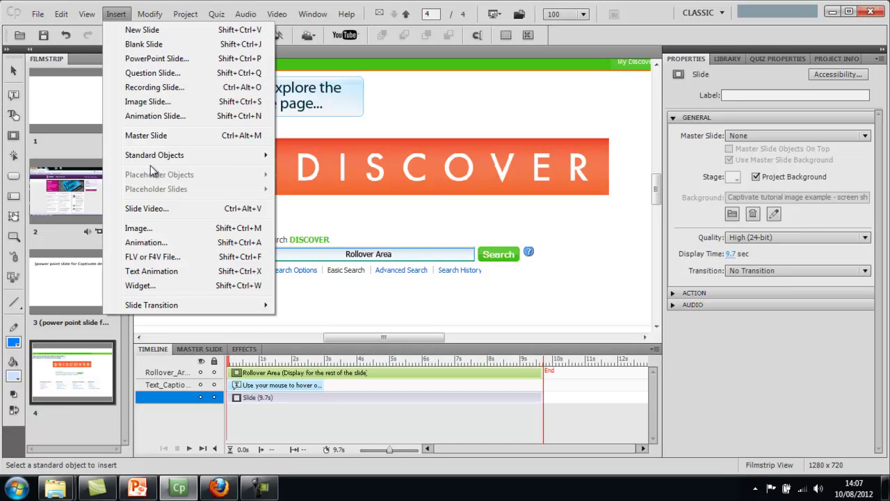
{"action": "mouse_move", "coordinate": [162, 159]}
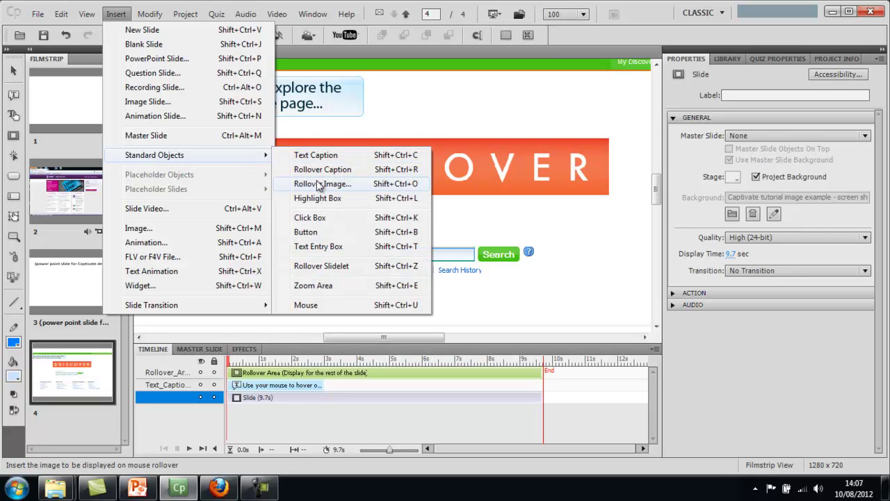
{"action": "left_click", "coordinate": [306, 233]}
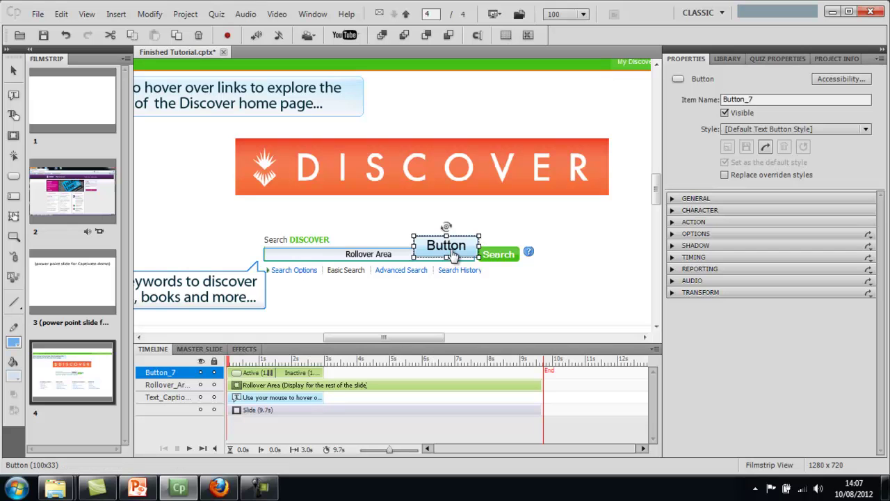
{"action": "left_click_drag", "start_coordinate": [446, 245], "coordinate": [612, 304]}
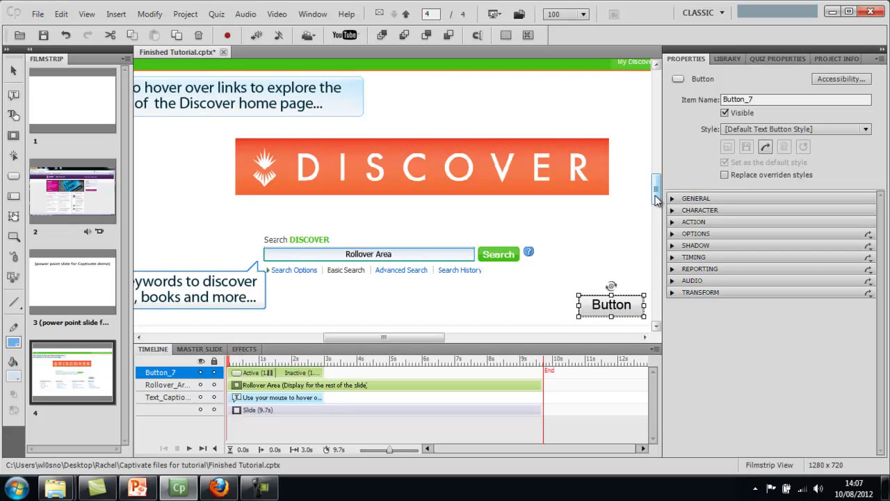
{"action": "scroll", "coordinate": [653, 201], "scroll_direction": "down", "scroll_amount": 3}
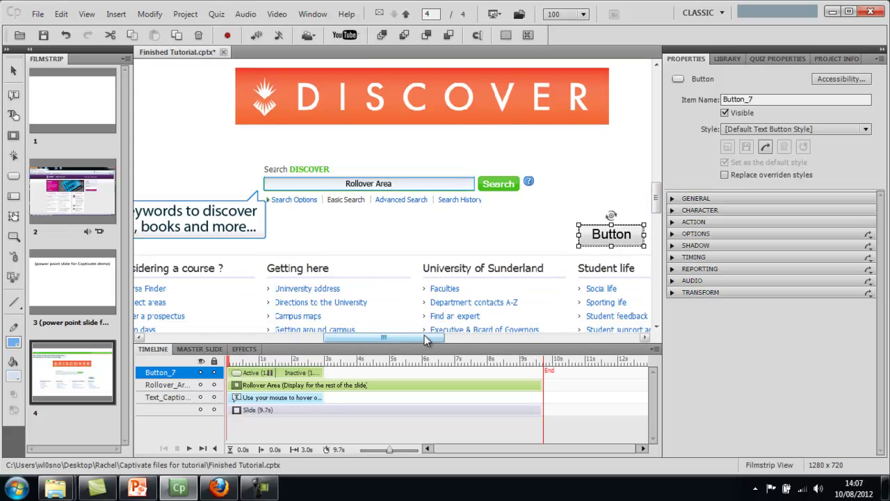
{"action": "mouse_move", "coordinate": [427, 340]}
{"action": "left_mouse_down"}
{"action": "mouse_move", "coordinate": [436, 340]}
{"action": "mouse_move", "coordinate": [427, 340]}
{"action": "left_mouse_up"}
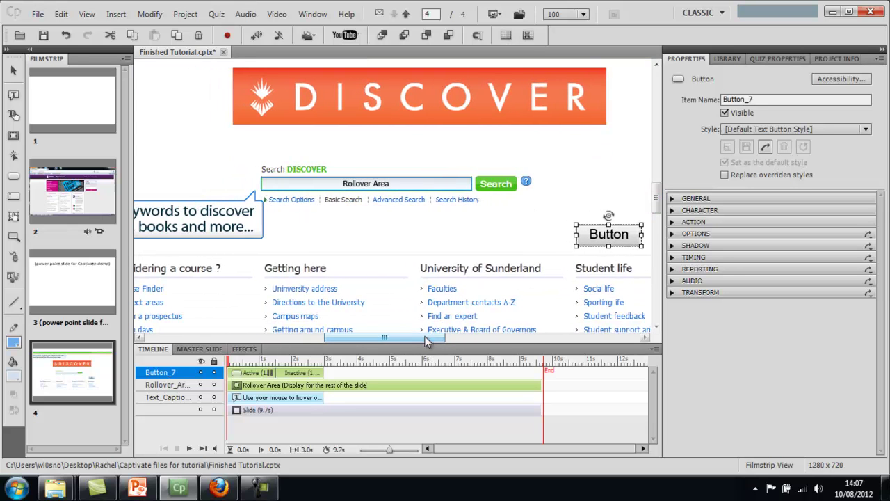
{"action": "scroll", "coordinate": [657, 202], "scroll_direction": "up", "scroll_amount": 1}
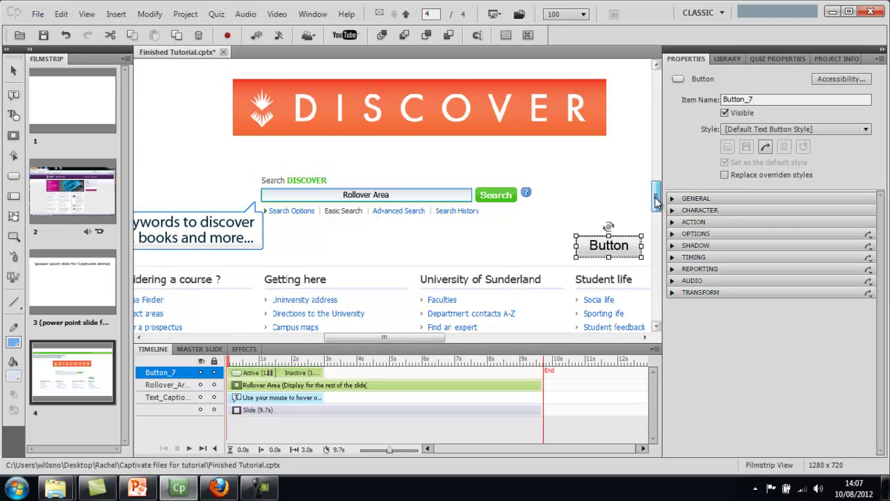
{"action": "scroll", "coordinate": [656, 201], "scroll_direction": "up", "scroll_amount": 5}
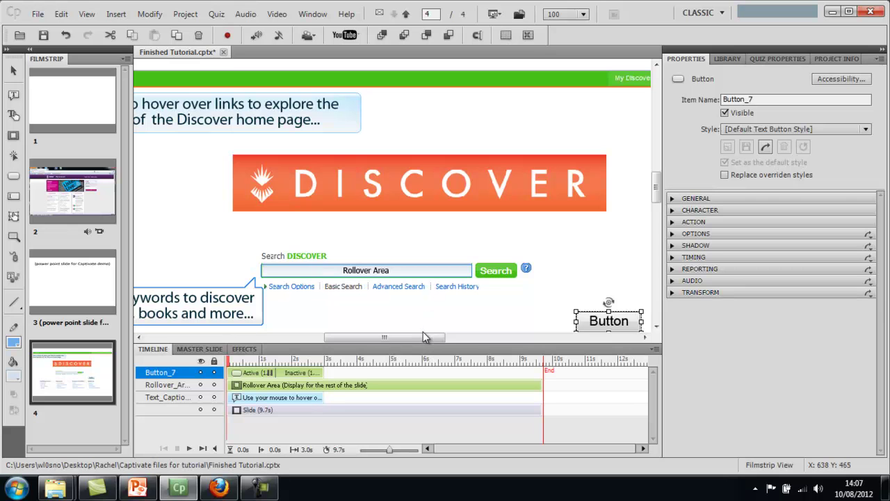
{"action": "left_click_drag", "start_coordinate": [424, 341], "coordinate": [463, 342]}
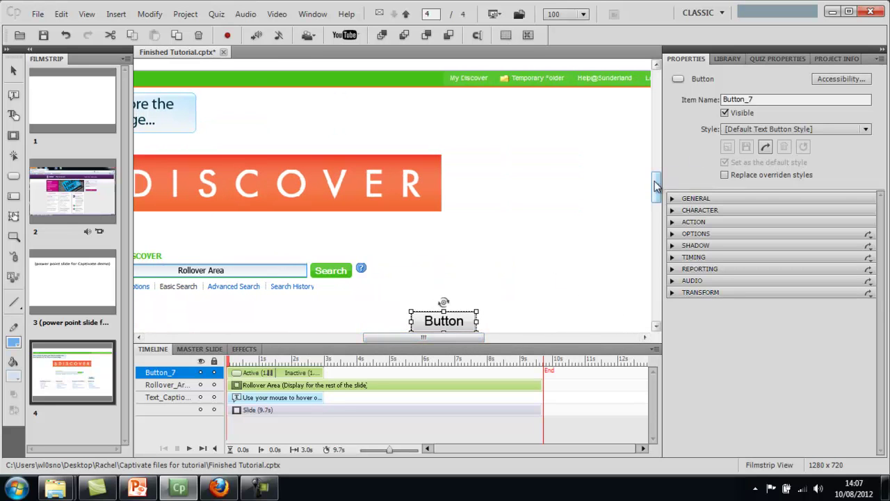
{"action": "left_click_drag", "start_coordinate": [656, 186], "coordinate": [656, 198]}
{"action": "left_click", "coordinate": [490, 256]}
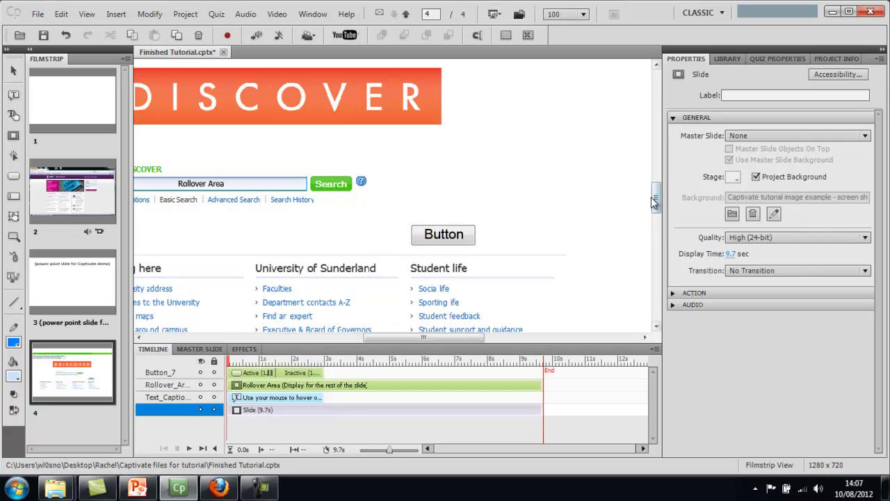
Change the caption of the new button on slide 4 to "click to continue"
{"action": "left_click_drag", "start_coordinate": [656, 202], "coordinate": [656, 192]}
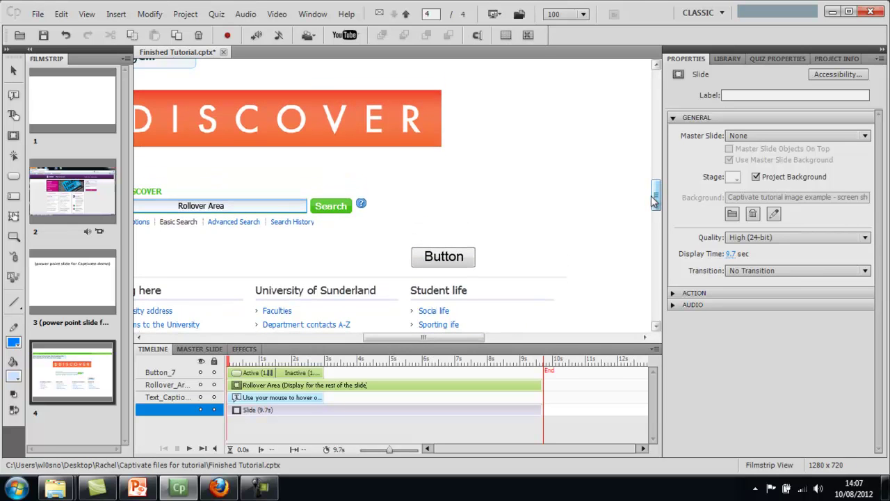
{"action": "left_click", "coordinate": [447, 255]}
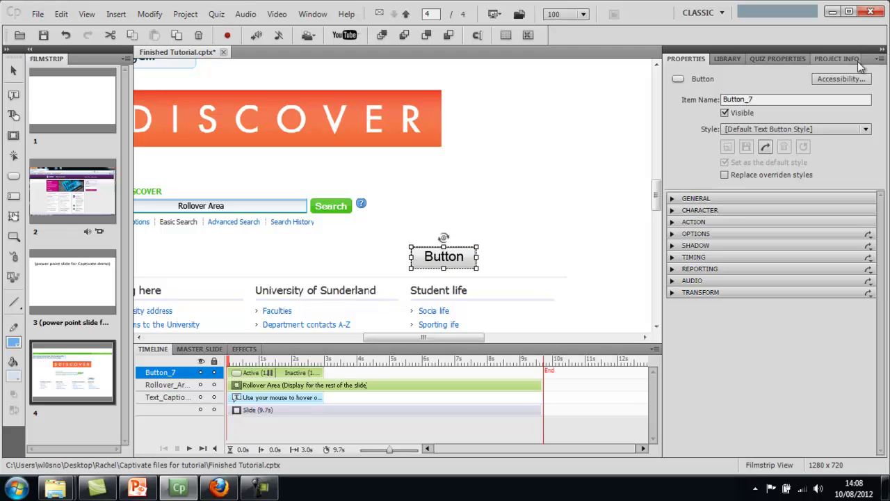
{"action": "left_click", "coordinate": [882, 54]}
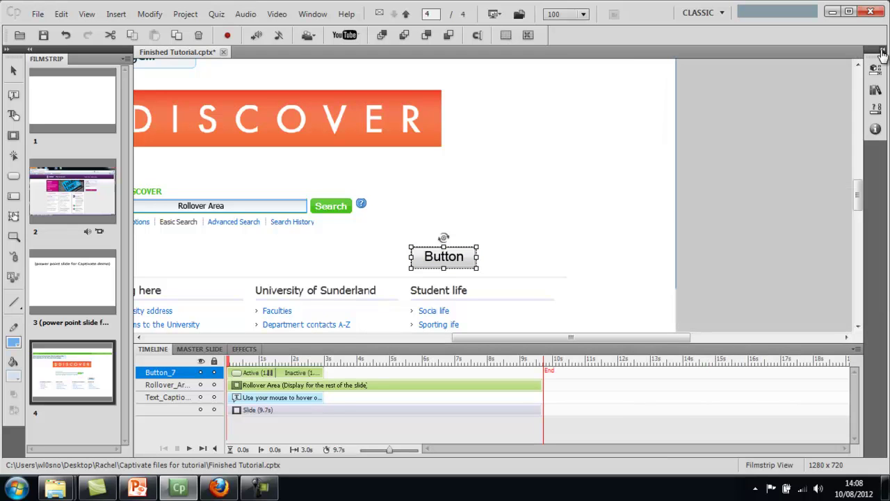
{"action": "left_click", "coordinate": [881, 54]}
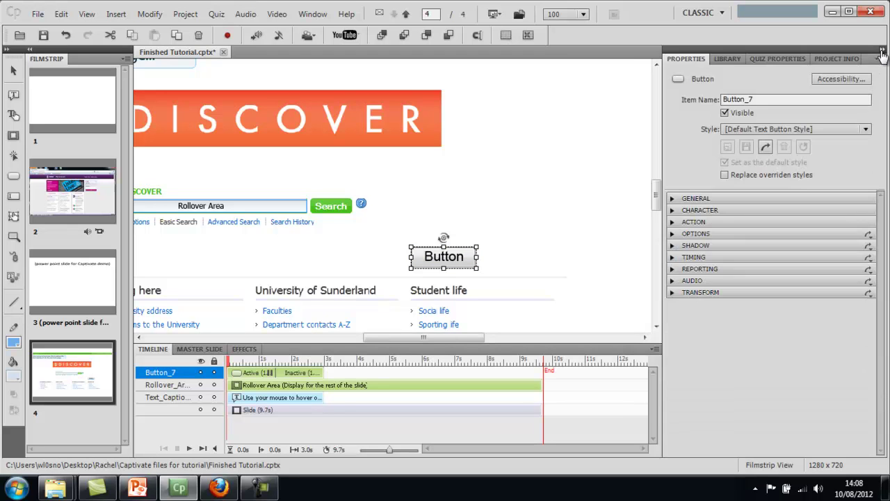
{"action": "left_click", "coordinate": [673, 201]}
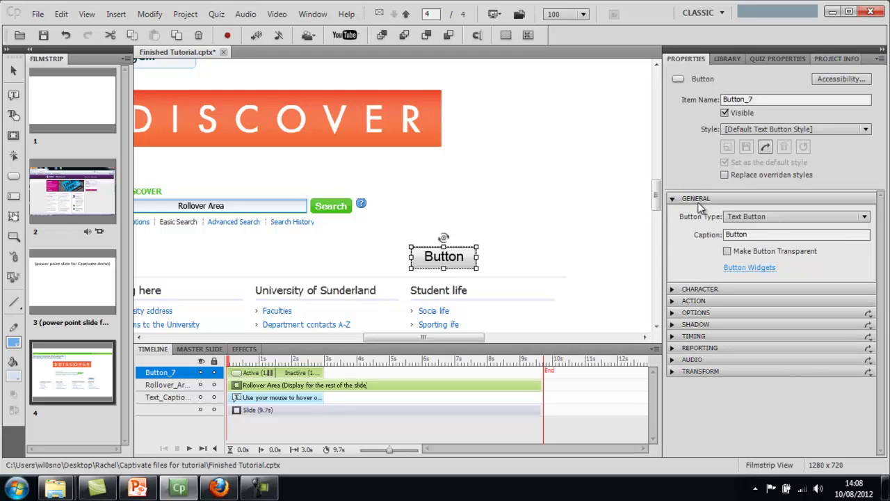
{"action": "left_click", "coordinate": [756, 234]}
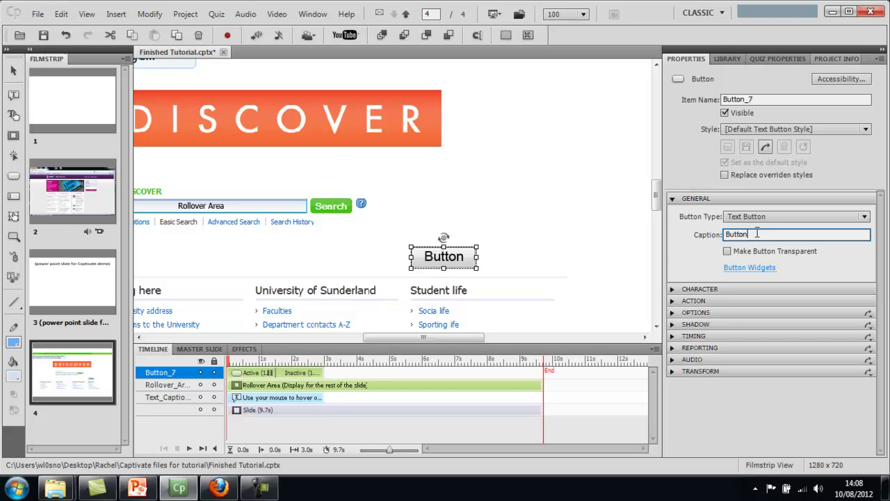
{"action": "key", "text": "BackSpace"}
{"action": "key", "text": "BackSpace"}
{"action": "key", "text": "BackSpace"}
{"action": "key", "text": "BackSpace"}
{"action": "key", "text": "BackSpace"}
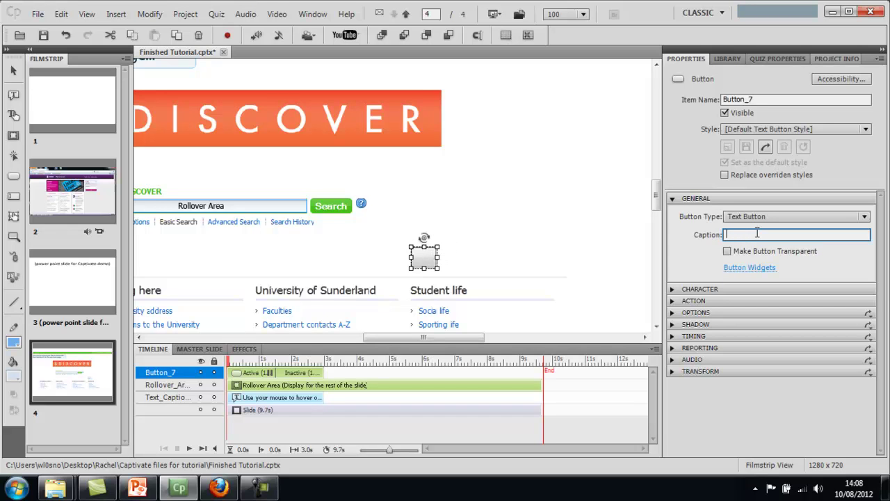
{"action": "type", "text": "cl"}
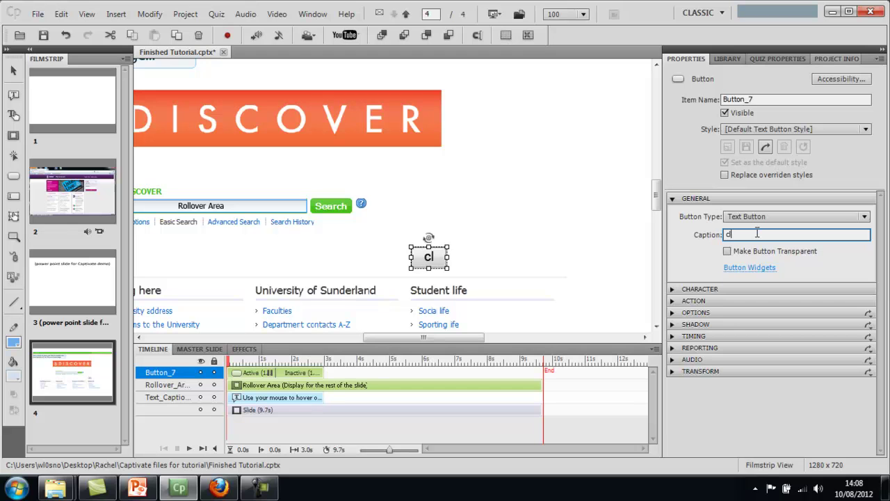
{"action": "type", "text": "ick to continue"}
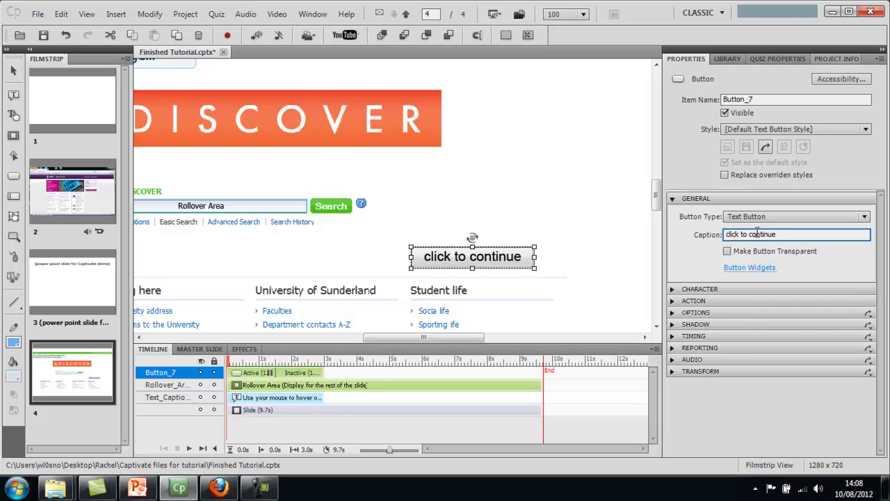
{"action": "left_click", "coordinate": [673, 200]}
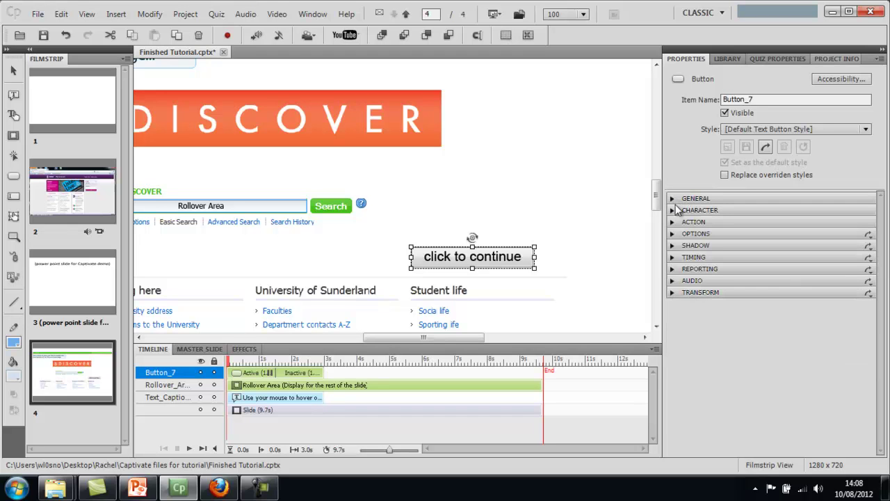
Review the continue button's character, action and options settings, keeping Go to the next slide on success
{"action": "left_click", "coordinate": [673, 210]}
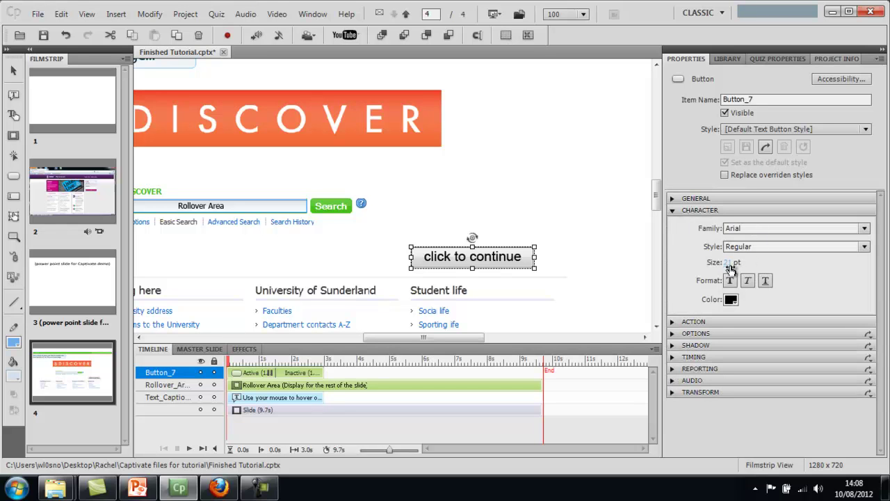
{"action": "left_click", "coordinate": [675, 210]}
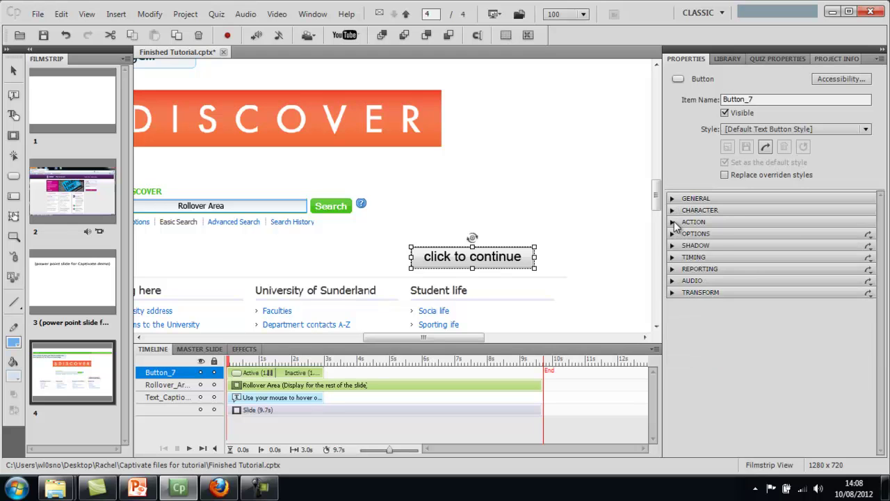
{"action": "left_click", "coordinate": [673, 221]}
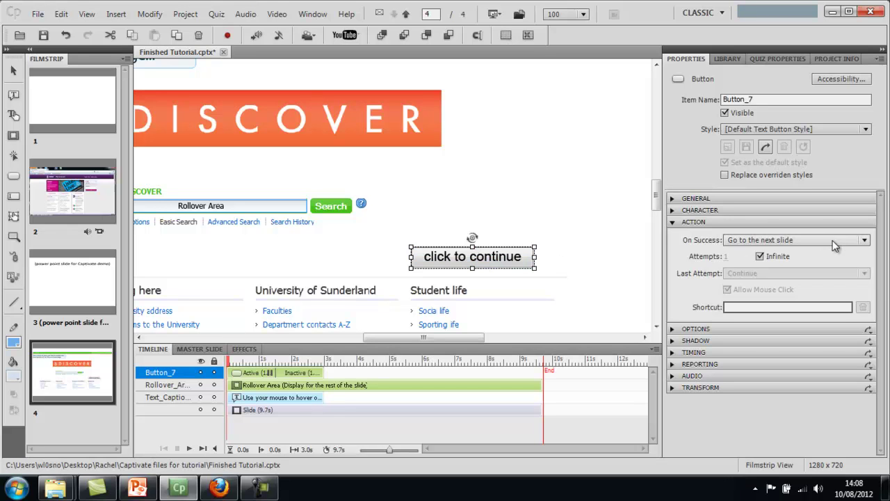
{"action": "left_click", "coordinate": [673, 223]}
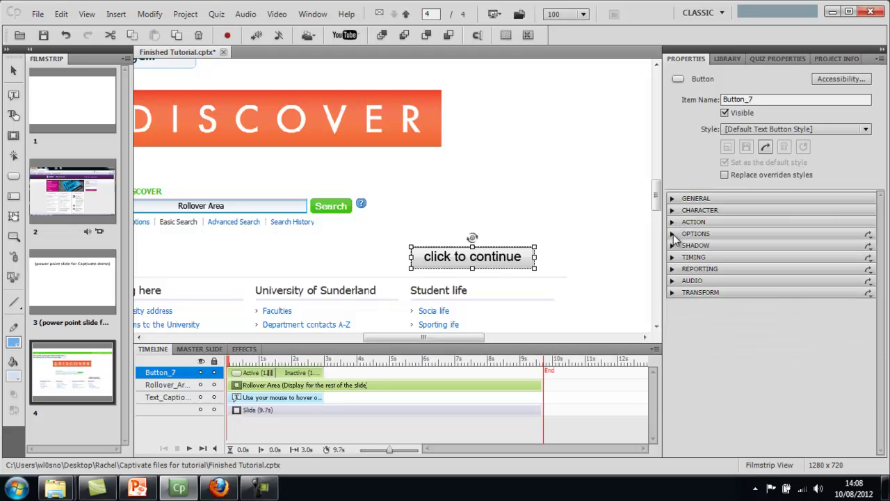
{"action": "left_click", "coordinate": [673, 234]}
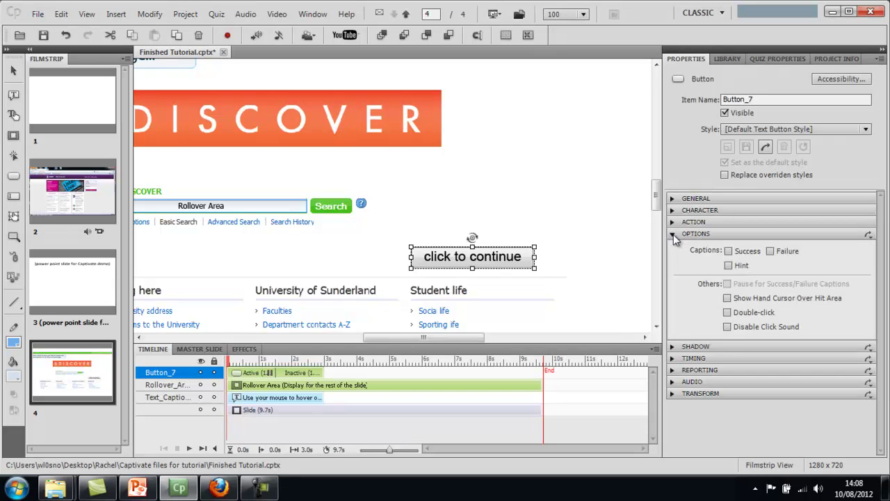
{"action": "left_click", "coordinate": [673, 234]}
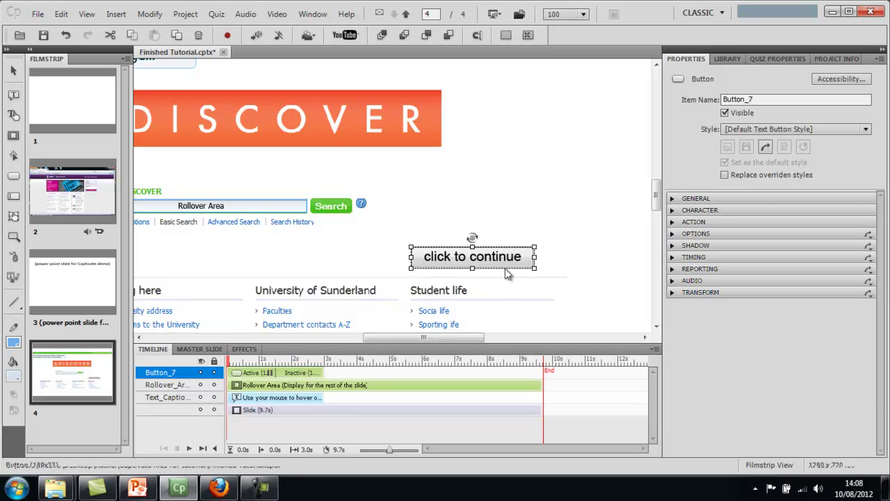
Set the continue button's timing to display for the rest of the slide
{"action": "left_click", "coordinate": [673, 257]}
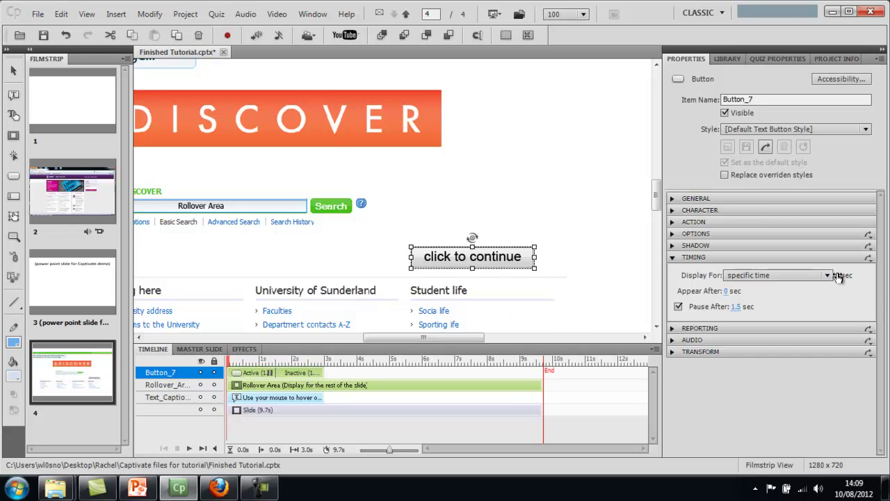
{"action": "left_click", "coordinate": [828, 275]}
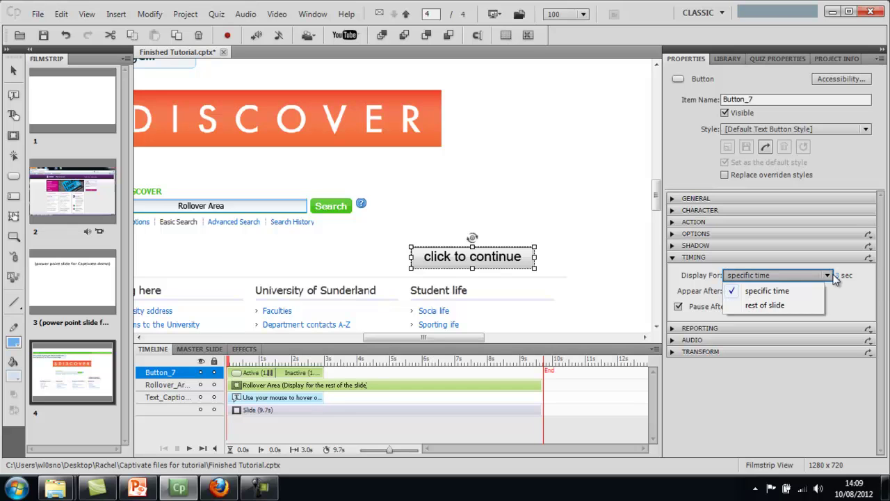
{"action": "left_click", "coordinate": [775, 304]}
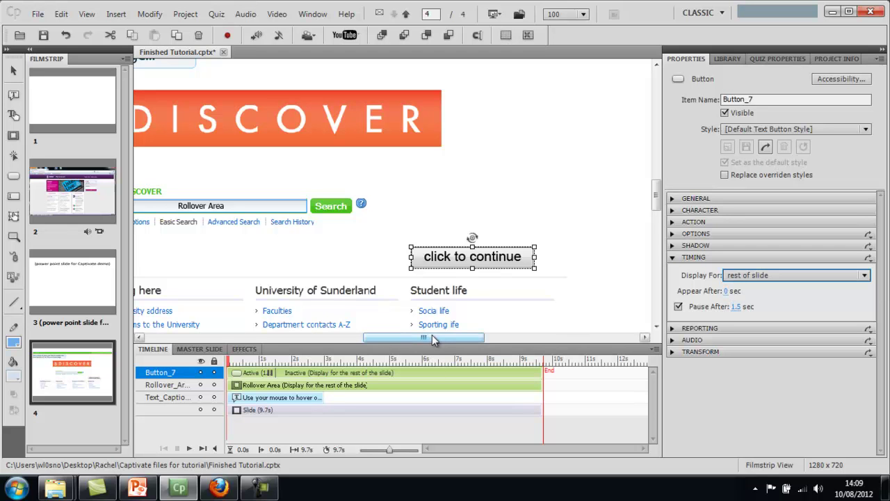
Delay the continue button's start on the timeline to 3 seconds, so it appears when the text caption ends
{"action": "left_click_drag", "start_coordinate": [432, 337], "coordinate": [406, 337]}
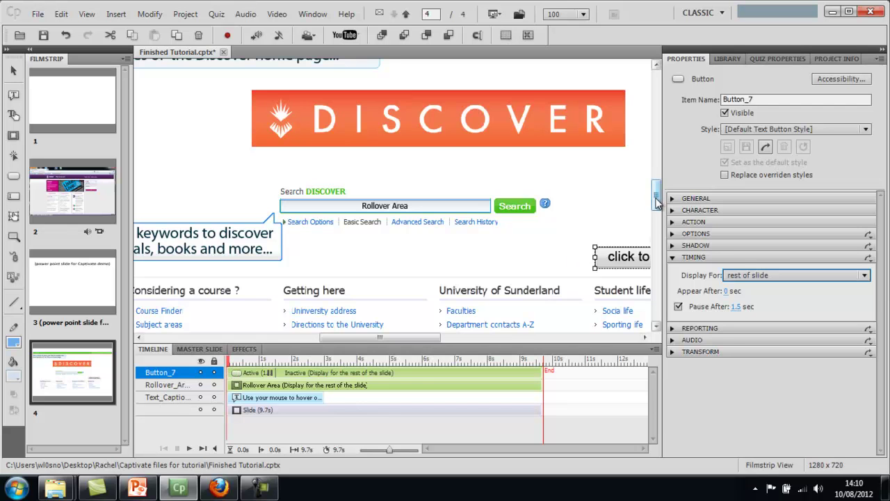
{"action": "left_click_drag", "start_coordinate": [657, 202], "coordinate": [657, 198]}
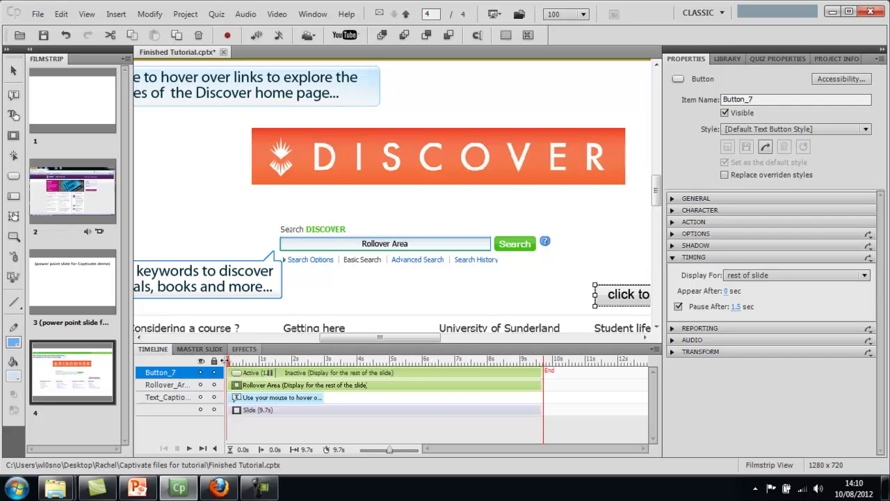
{"action": "mouse_move", "coordinate": [224, 360]}
{"action": "left_mouse_down"}
{"action": "mouse_move", "coordinate": [256, 361]}
{"action": "mouse_move", "coordinate": [223, 360]}
{"action": "left_mouse_up"}
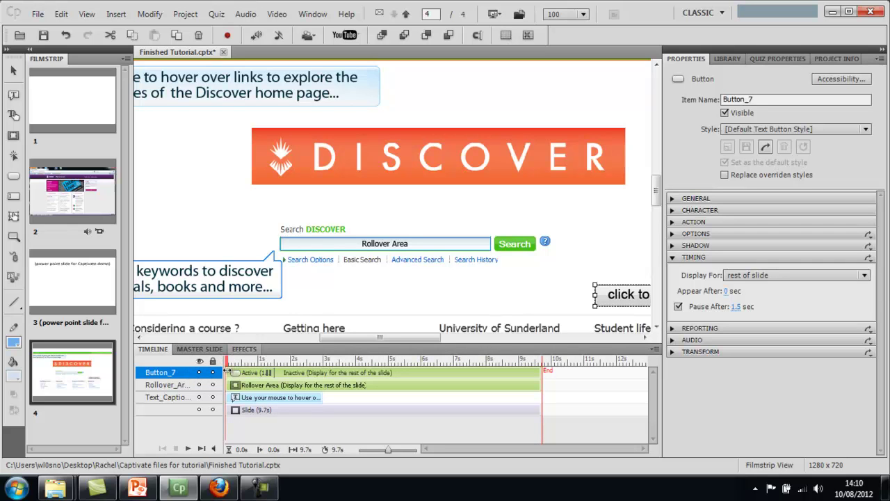
{"action": "left_click_drag", "start_coordinate": [227, 372], "coordinate": [317, 377]}
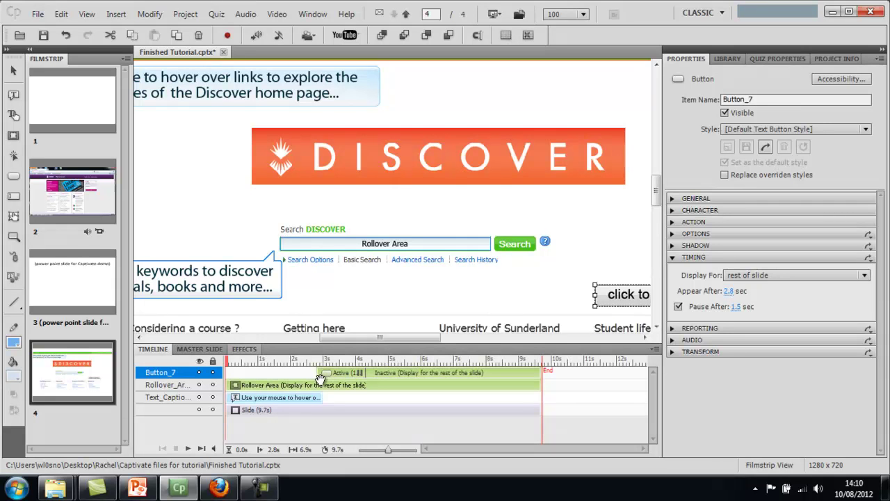
{"action": "mouse_move", "coordinate": [316, 372]}
{"action": "left_mouse_down"}
{"action": "mouse_move", "coordinate": [393, 372]}
{"action": "mouse_move", "coordinate": [357, 373]}
{"action": "mouse_move", "coordinate": [346, 342]}
{"action": "mouse_move", "coordinate": [335, 361]}
{"action": "mouse_move", "coordinate": [309, 368]}
{"action": "mouse_move", "coordinate": [326, 372]}
{"action": "left_mouse_up"}
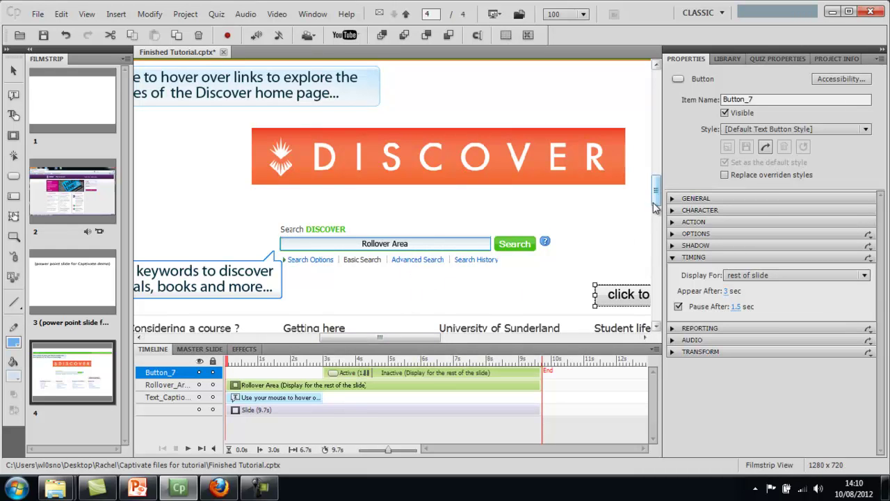
{"action": "left_click", "coordinate": [539, 304]}
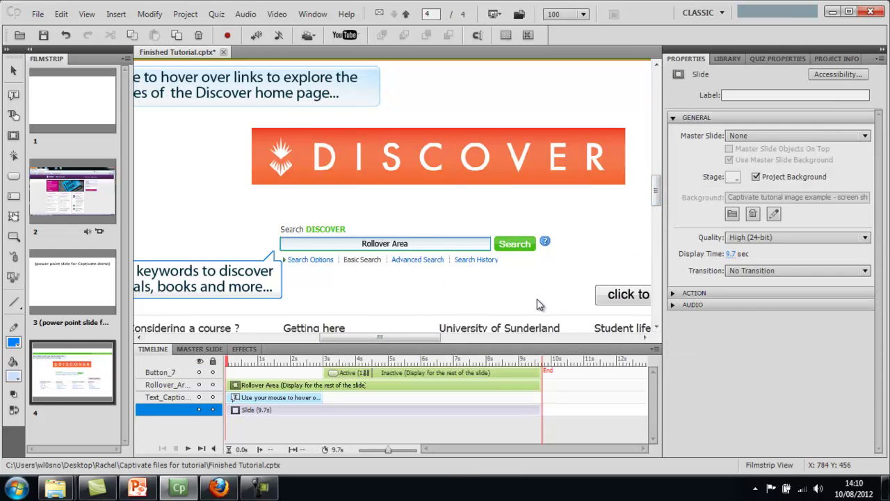
Play slide 4 on the timeline, and preview the project from this slide to test the rollover caption and continue button
{"action": "left_click", "coordinate": [189, 449]}
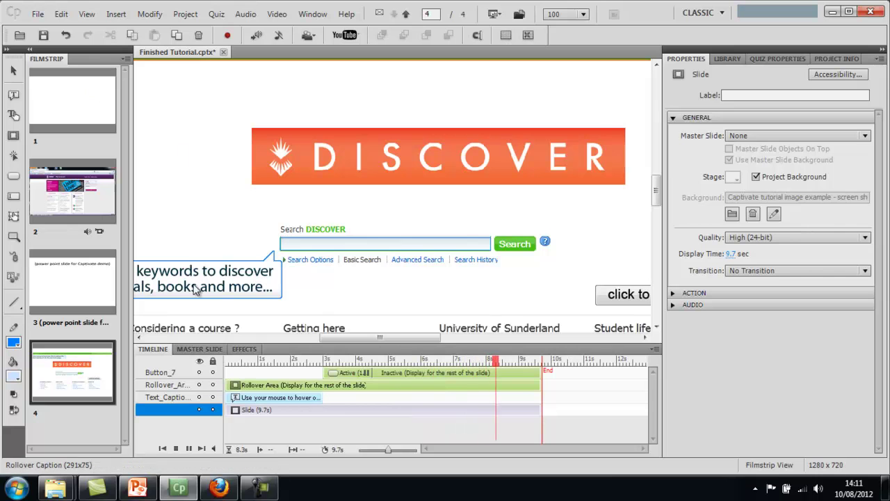
{"action": "left_click", "coordinate": [188, 449]}
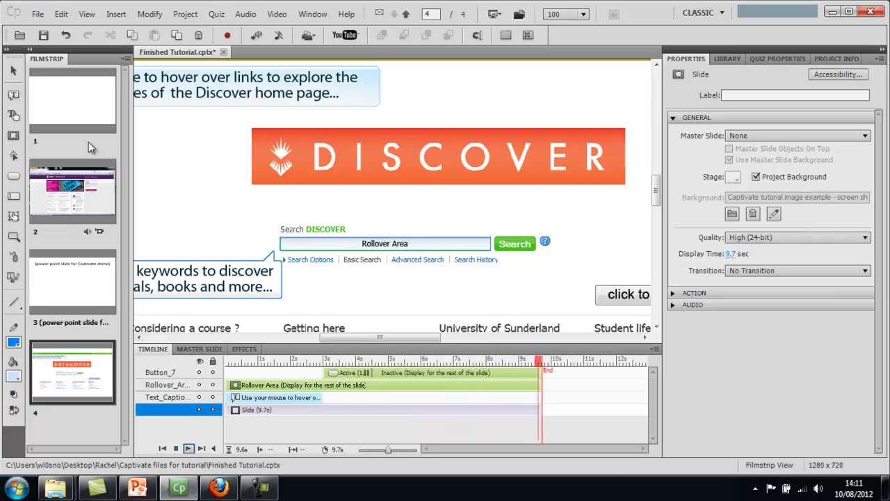
{"action": "left_click", "coordinate": [38, 14]}
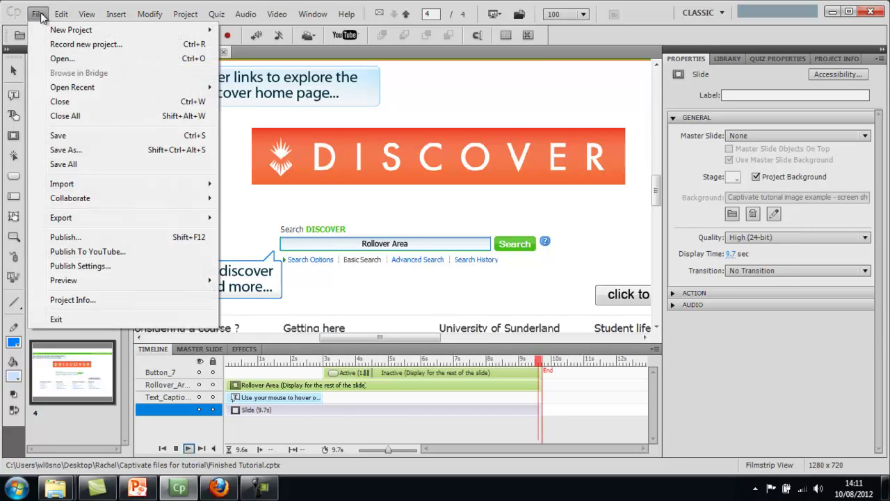
{"action": "mouse_move", "coordinate": [72, 281]}
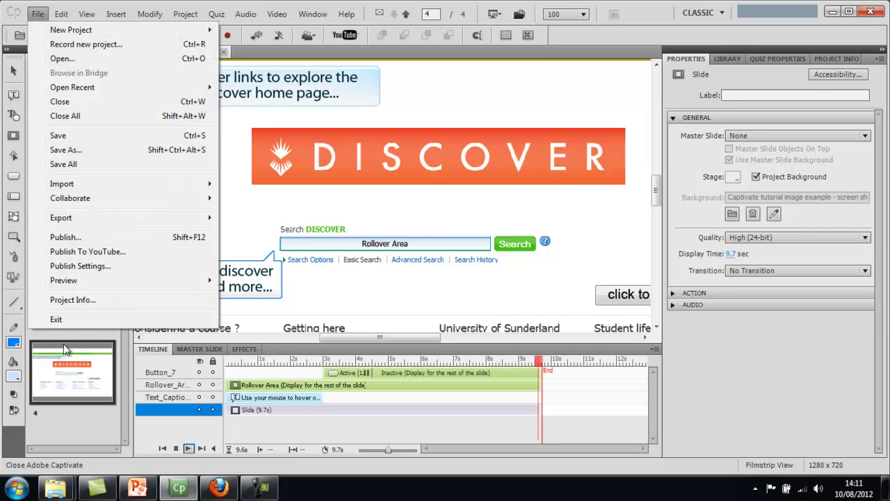
{"action": "mouse_move", "coordinate": [139, 280]}
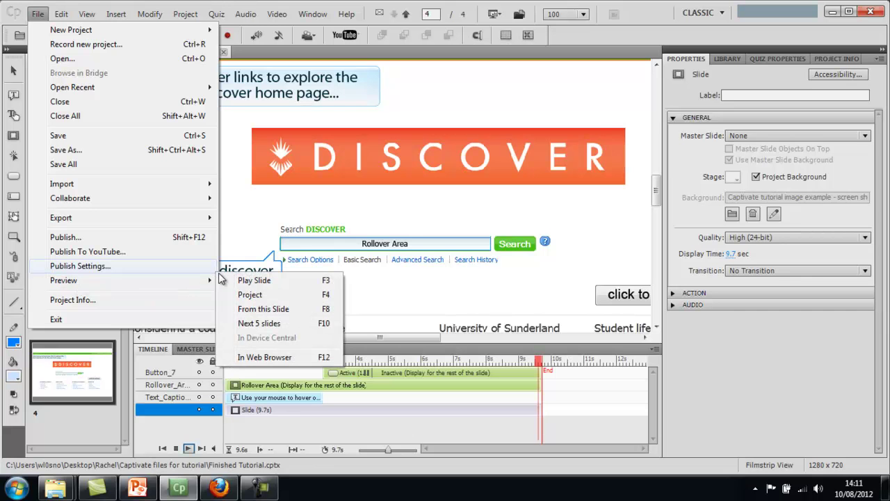
{"action": "left_click", "coordinate": [254, 308]}
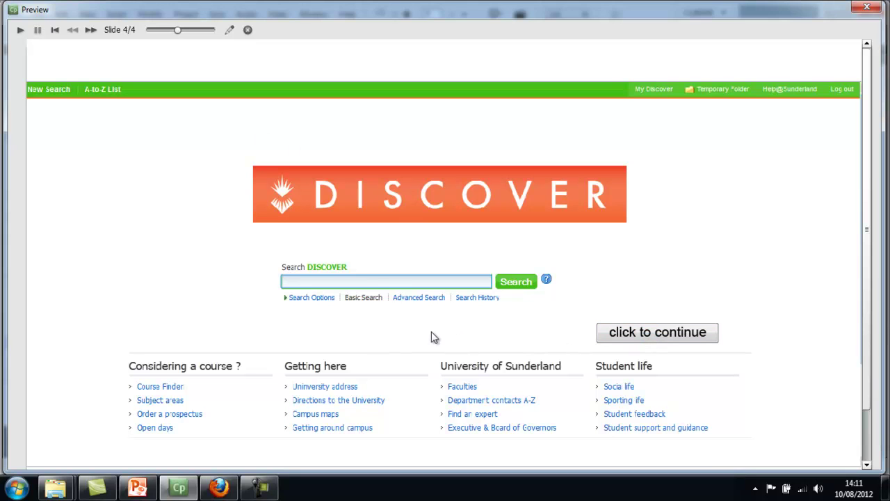
{"action": "mouse_move", "coordinate": [377, 282]}
{"action": "left_click", "coordinate": [642, 333]}
{"action": "left_click", "coordinate": [867, 7]}
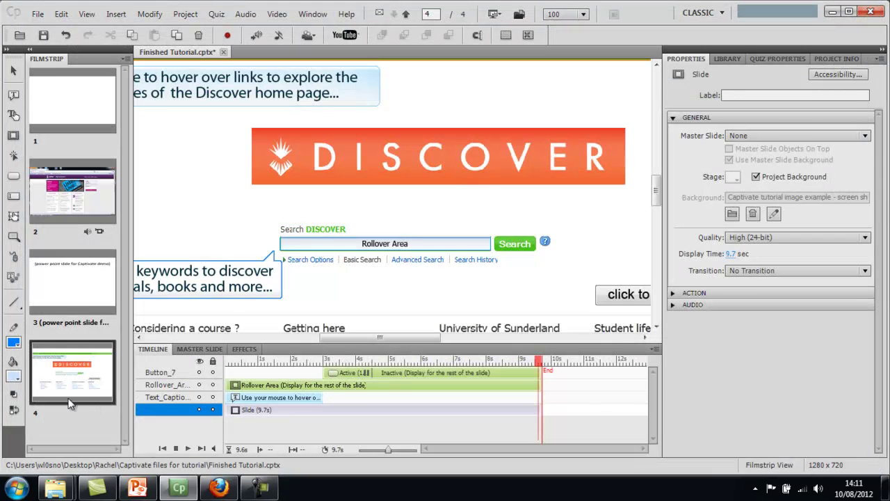
Insert a blank slide after slide 4
{"action": "left_click", "coordinate": [116, 14]}
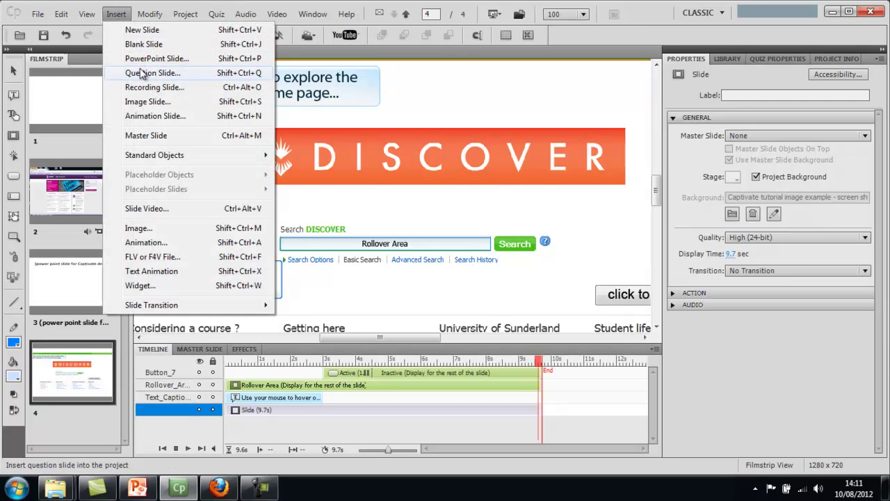
{"action": "left_click", "coordinate": [143, 45]}
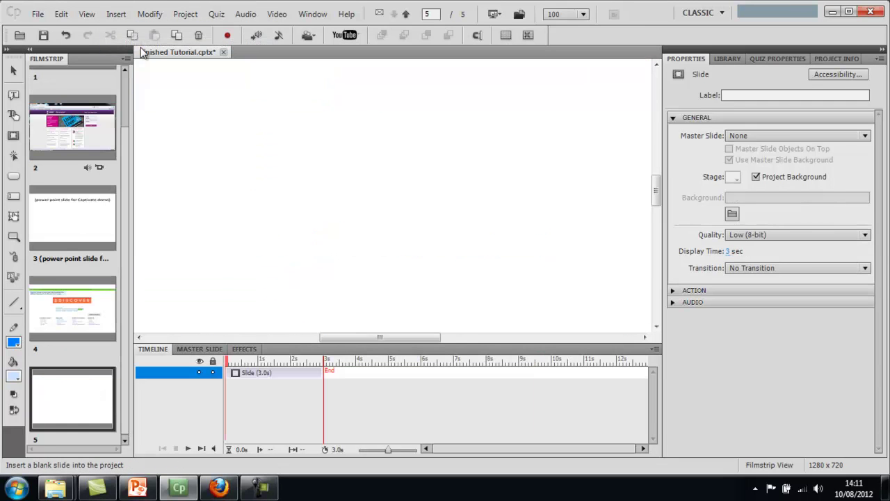
Preview the project from slide 4 again and use the continue button to advance to the new blank slide
{"action": "left_click", "coordinate": [37, 15]}
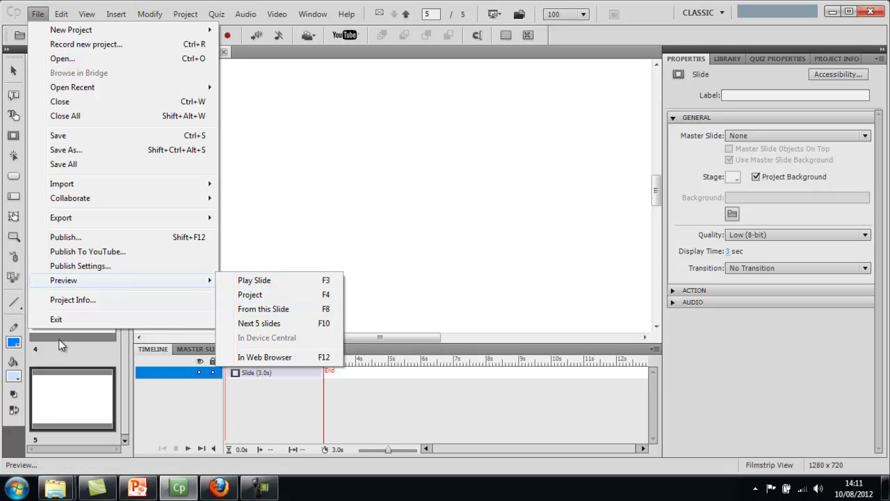
{"action": "left_click", "coordinate": [55, 344]}
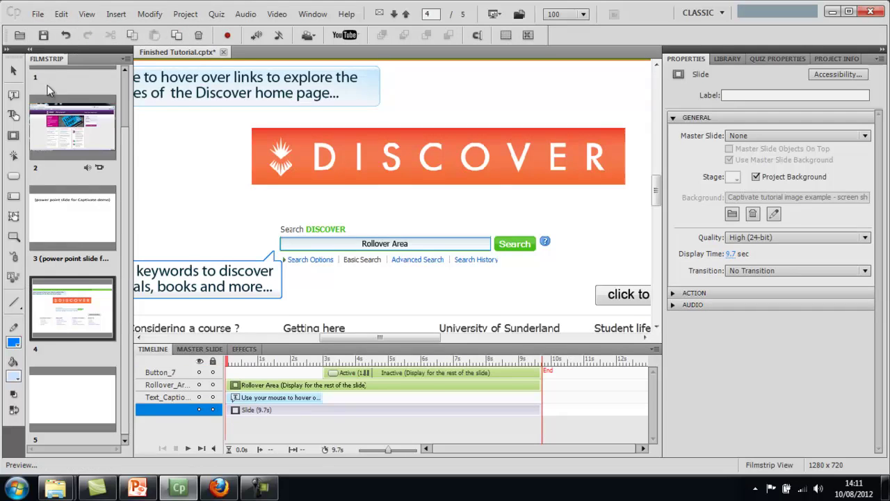
{"action": "left_click", "coordinate": [36, 14]}
{"action": "mouse_move", "coordinate": [137, 279]}
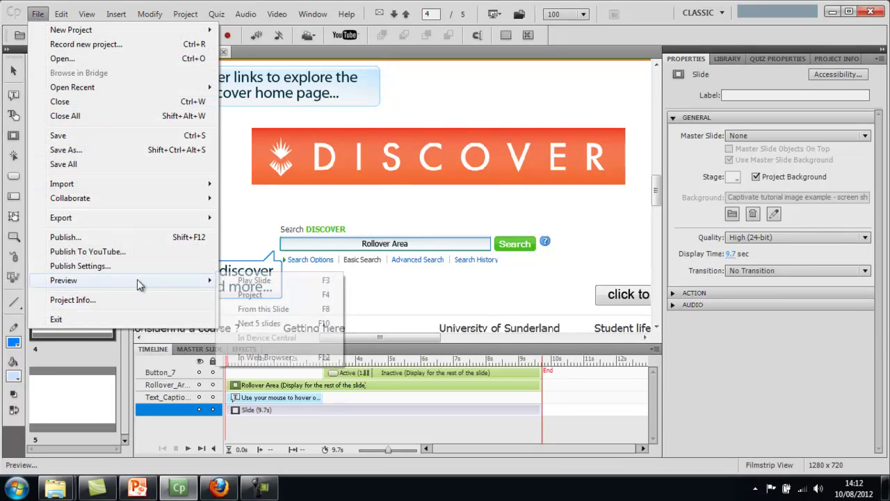
{"action": "left_click", "coordinate": [278, 313]}
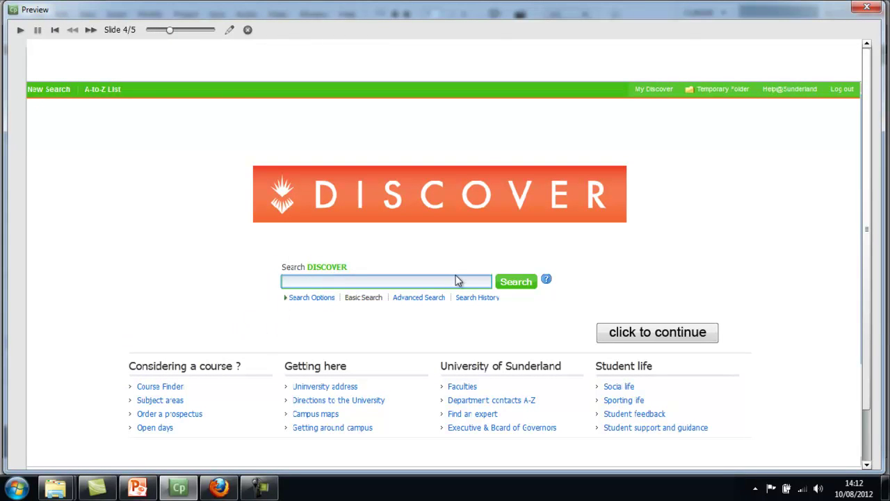
{"action": "left_click", "coordinate": [656, 334]}
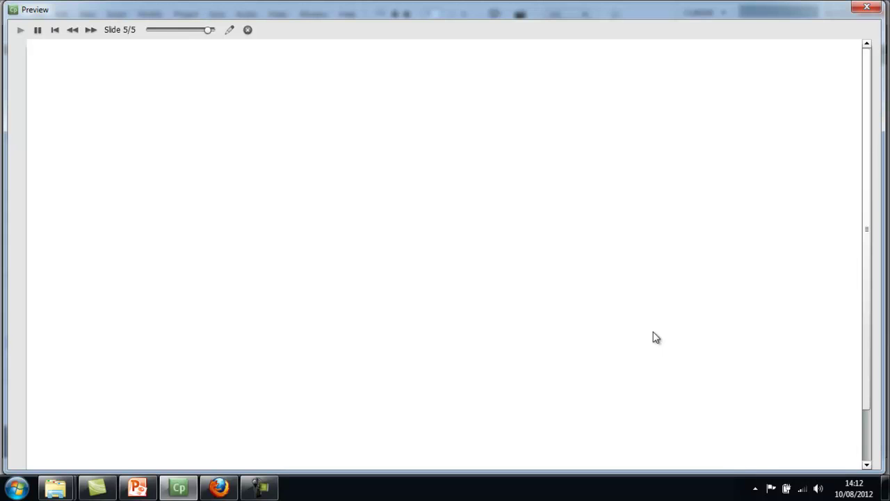